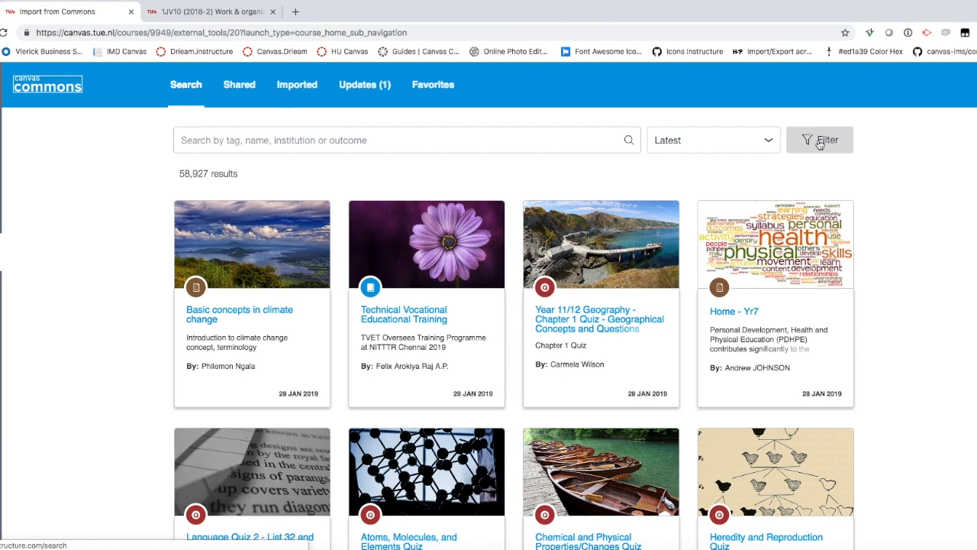
- Filter the Commons resources to those shared with Eindhoven University of Technology and import Template TU/e into Testcourse Screencast
{"action": "left_click", "coordinate": [820, 142]}
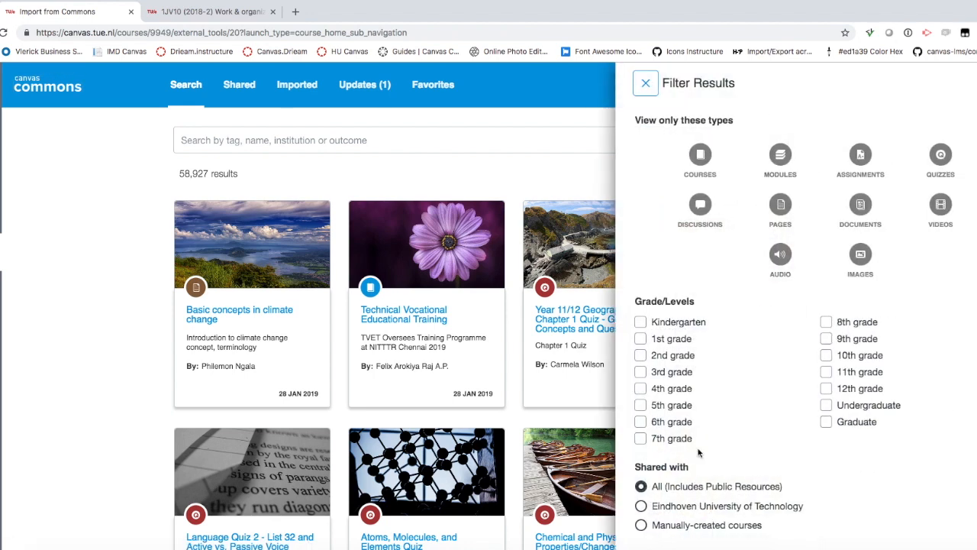
{"action": "left_click", "coordinate": [678, 507]}
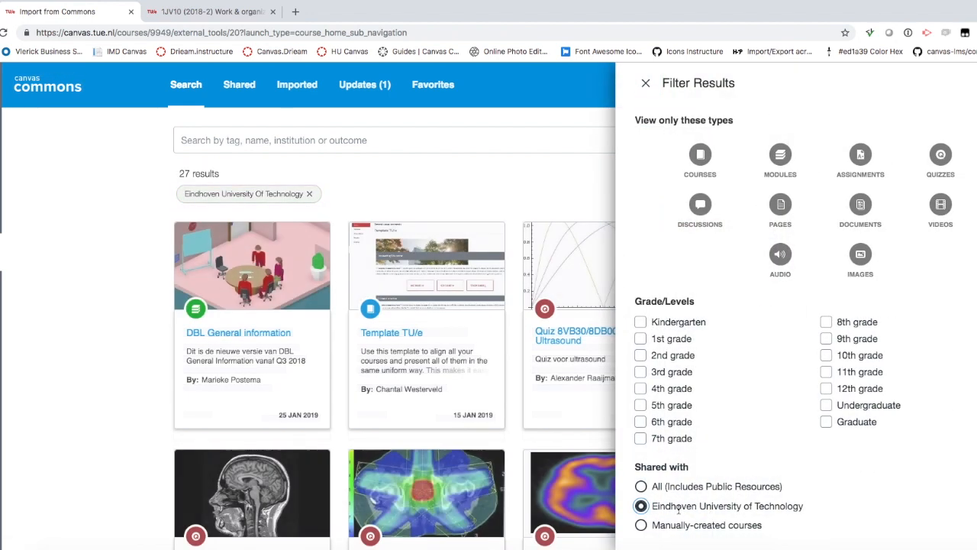
{"action": "left_click", "coordinate": [399, 333]}
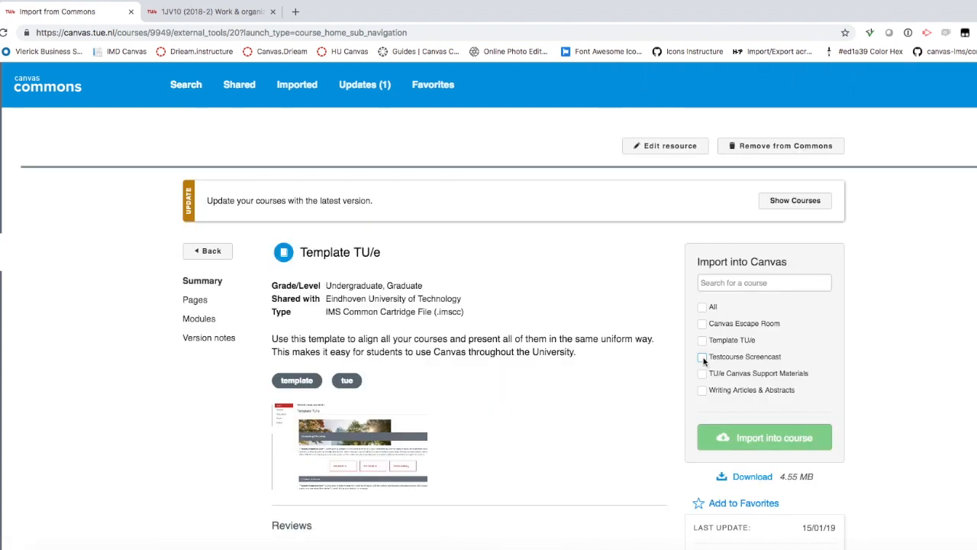
{"action": "left_click", "coordinate": [703, 358]}
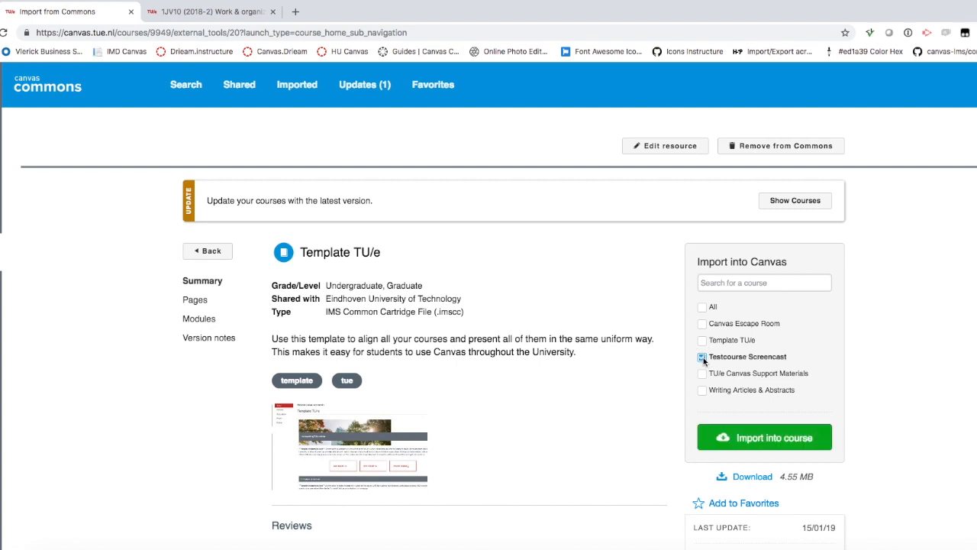
{"action": "left_click", "coordinate": [778, 441]}
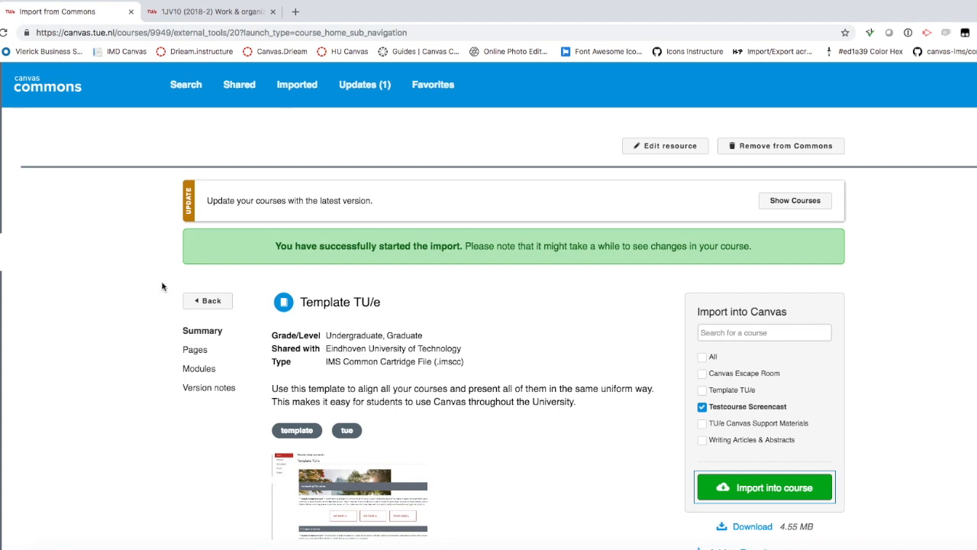
- Return to the Testcourse Screencast home page and review the imported template's welcome text, buttons and content sections
{"action": "left_click", "coordinate": [1, 216]}
{"action": "left_click", "coordinate": [620, 219]}
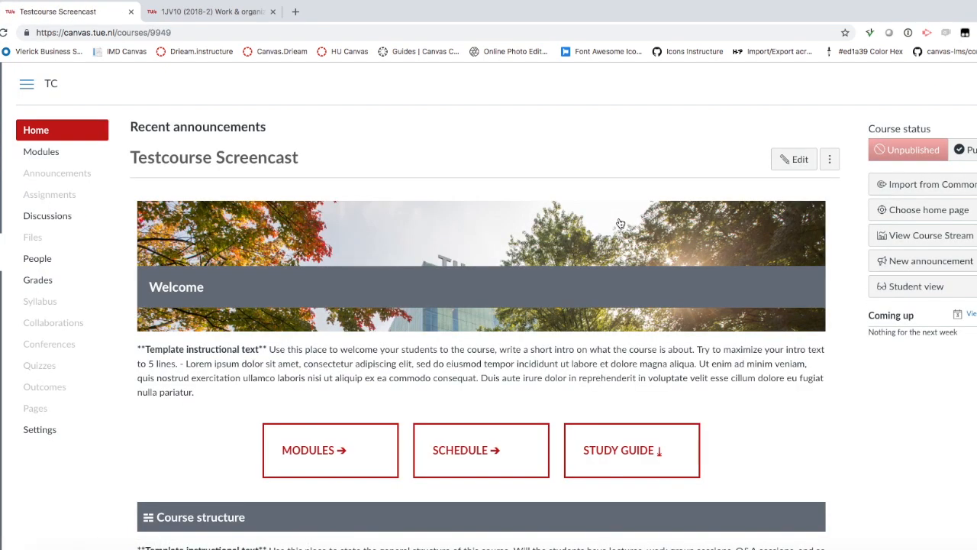
{"action": "scroll", "coordinate": [57, 439], "scroll_direction": "down", "scroll_amount": 6}
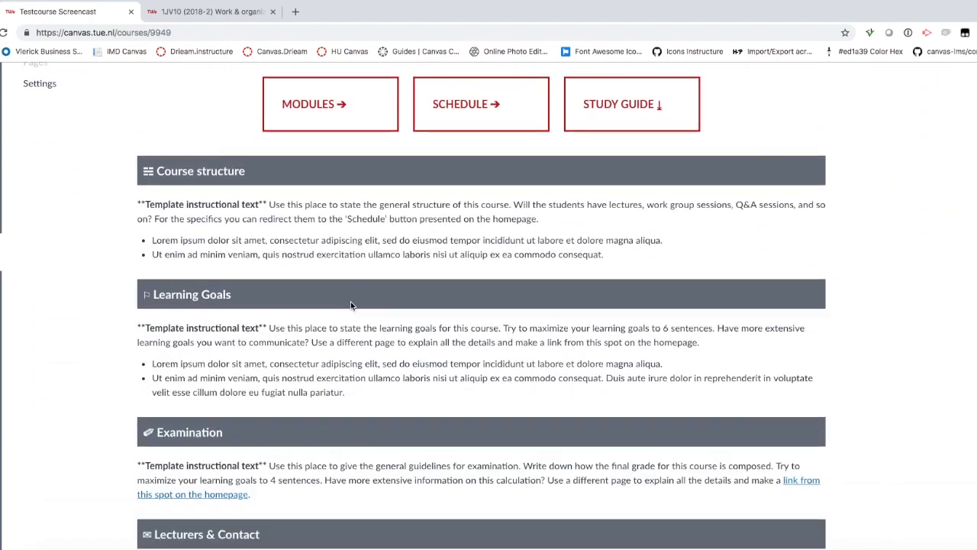
{"action": "scroll", "coordinate": [350, 306], "scroll_direction": "up", "scroll_amount": 7}
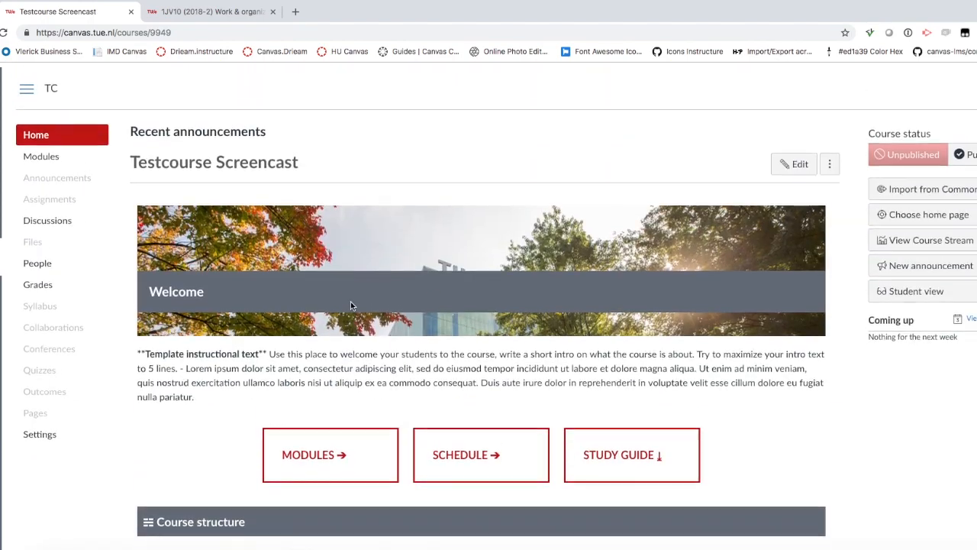
- Inspect the course's modules and its list of all pages, and go back to the home page
{"action": "left_click", "coordinate": [50, 153]}
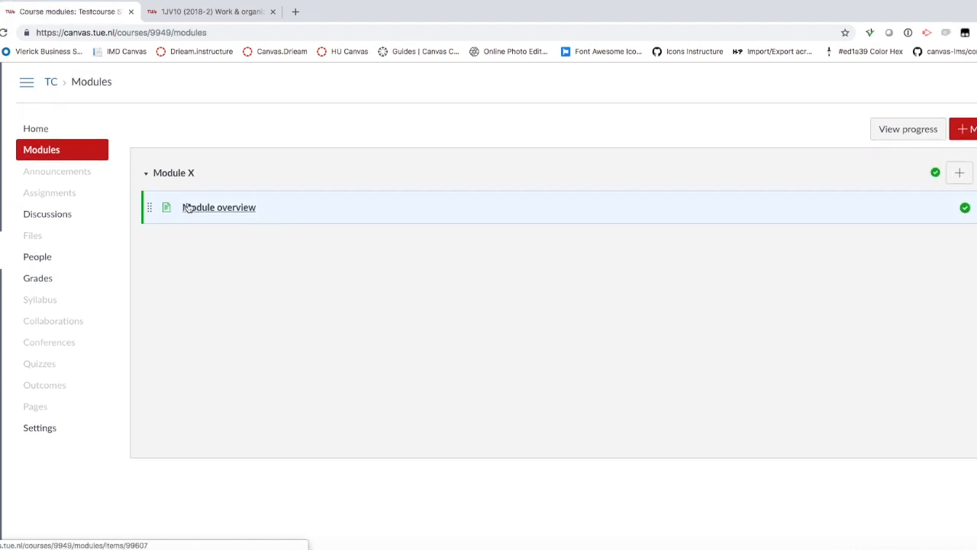
{"action": "left_click", "coordinate": [35, 410]}
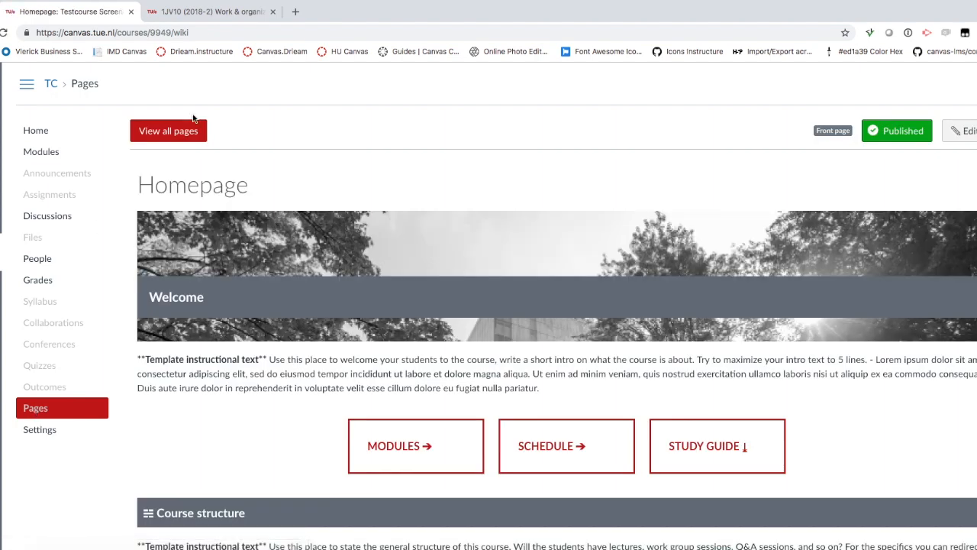
{"action": "left_click", "coordinate": [168, 132]}
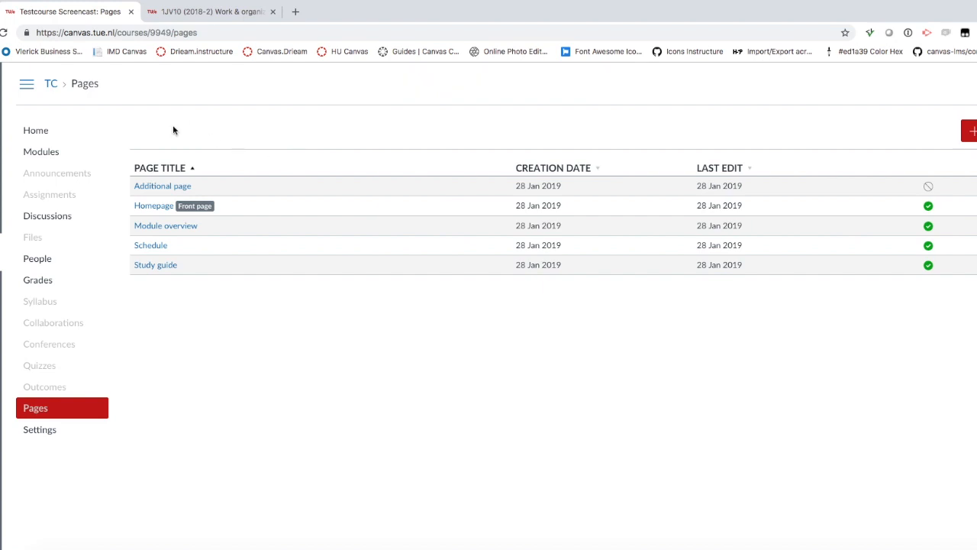
{"action": "left_click", "coordinate": [46, 137]}
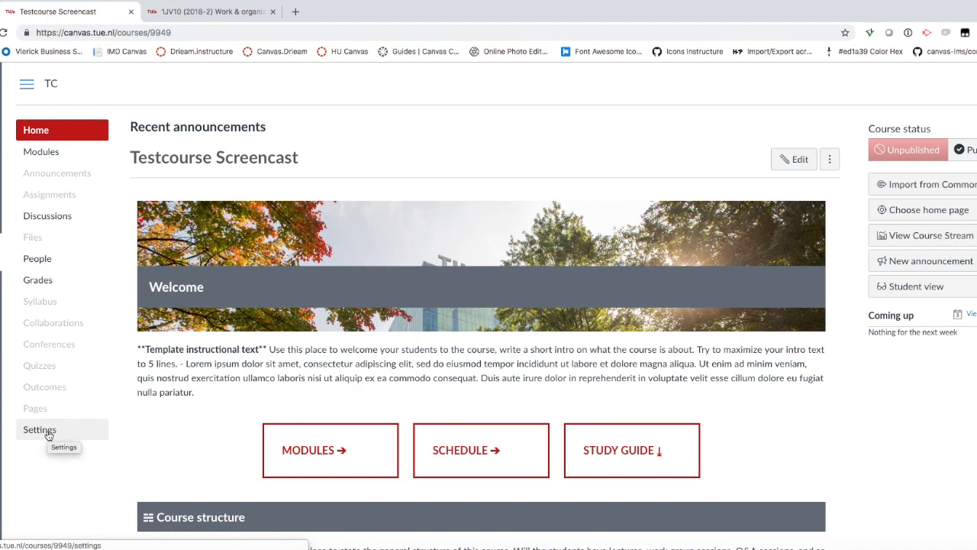
- Start a course content import from the course settings with Copy a Canvas course as the content type
{"action": "left_click", "coordinate": [48, 432]}
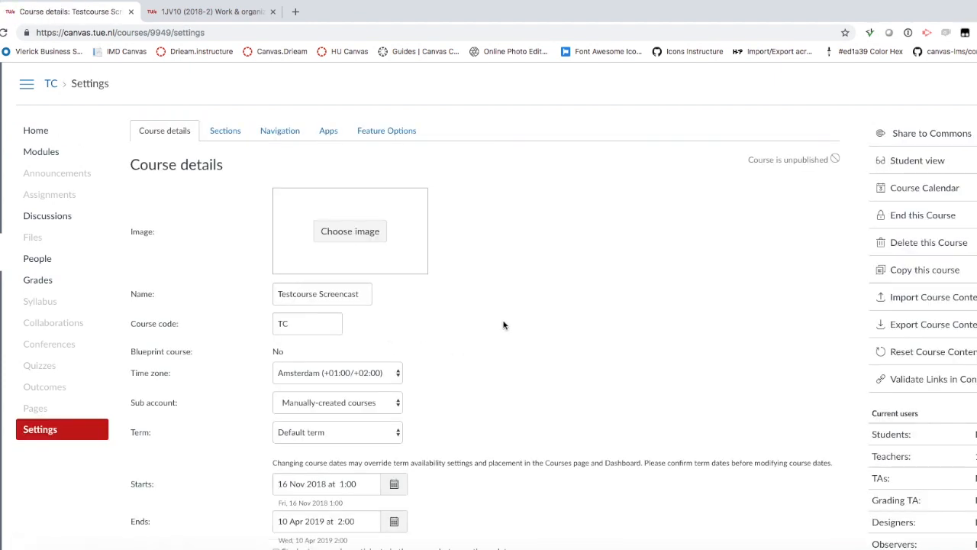
{"action": "left_click", "coordinate": [945, 297]}
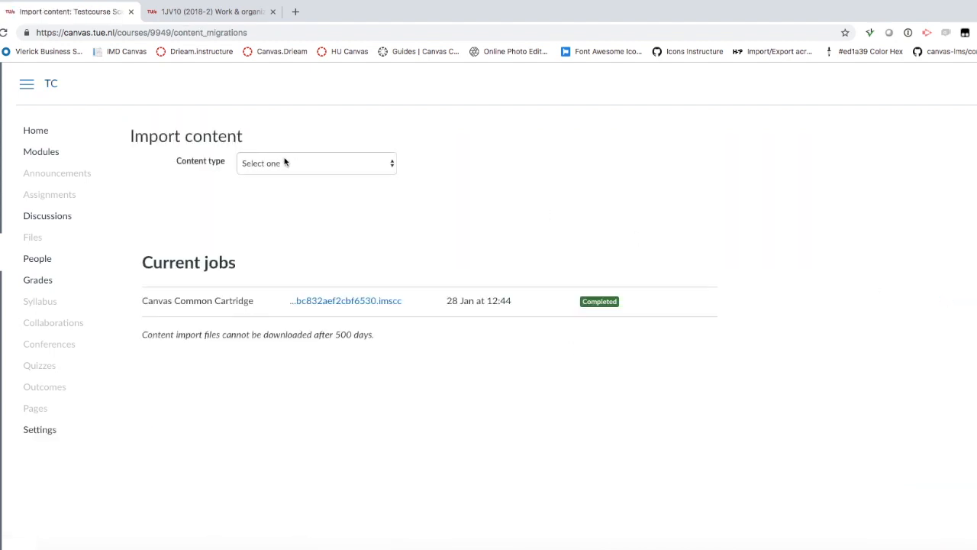
{"action": "left_click", "coordinate": [306, 165]}
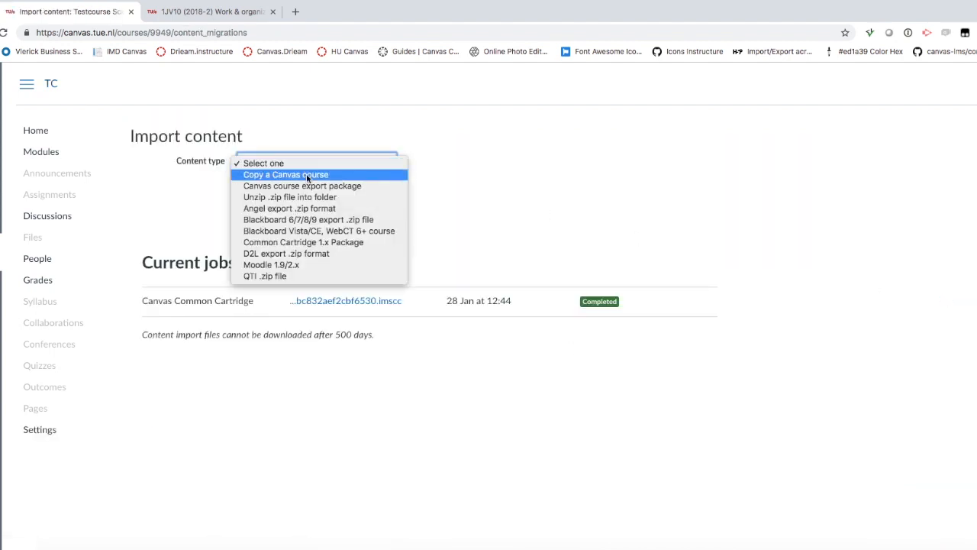
{"action": "left_click", "coordinate": [307, 175]}
- Choose 1JV10 (2018-2) Work & organizational psychology: advanced as the source course and import all of its content
{"action": "left_click", "coordinate": [288, 199]}
{"action": "type", "text": "1"}
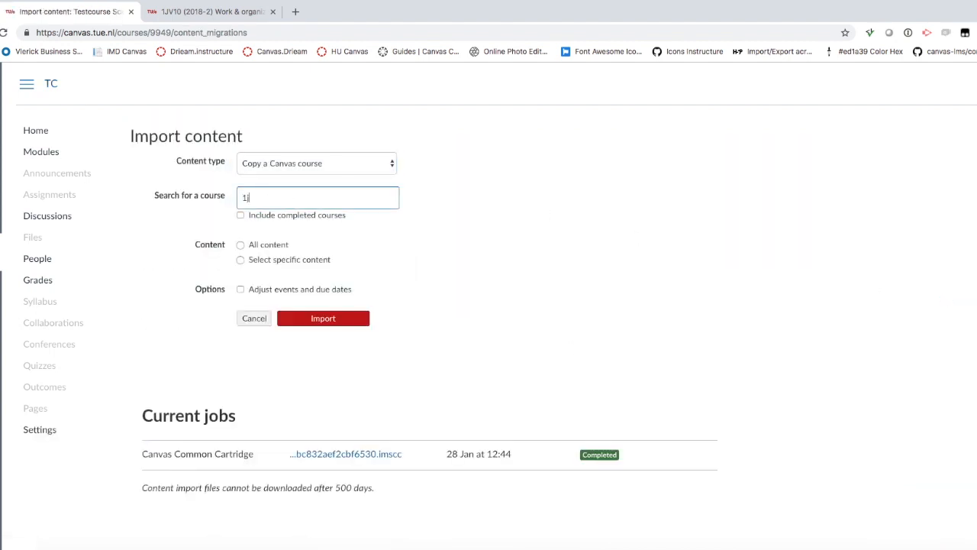
{"action": "type", "text": "jv10"}
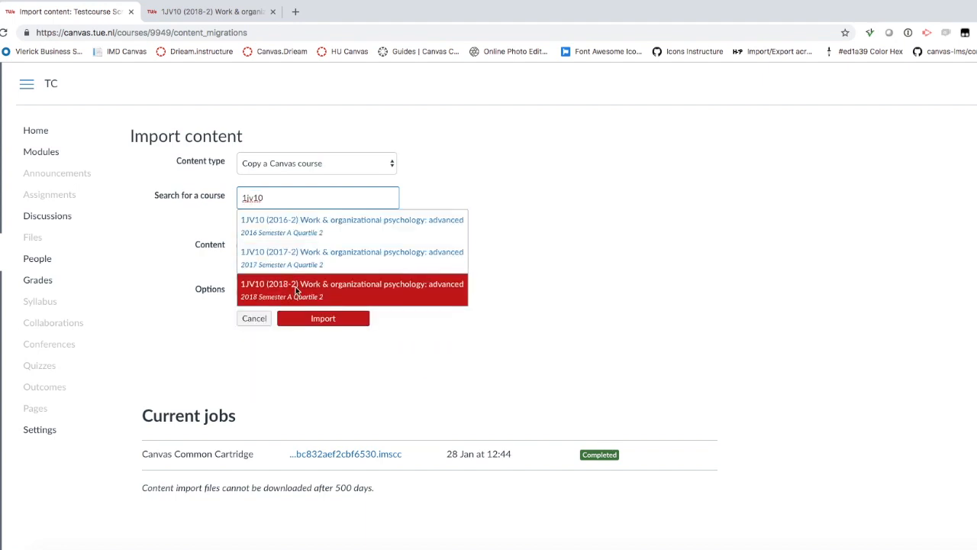
{"action": "left_click", "coordinate": [321, 289]}
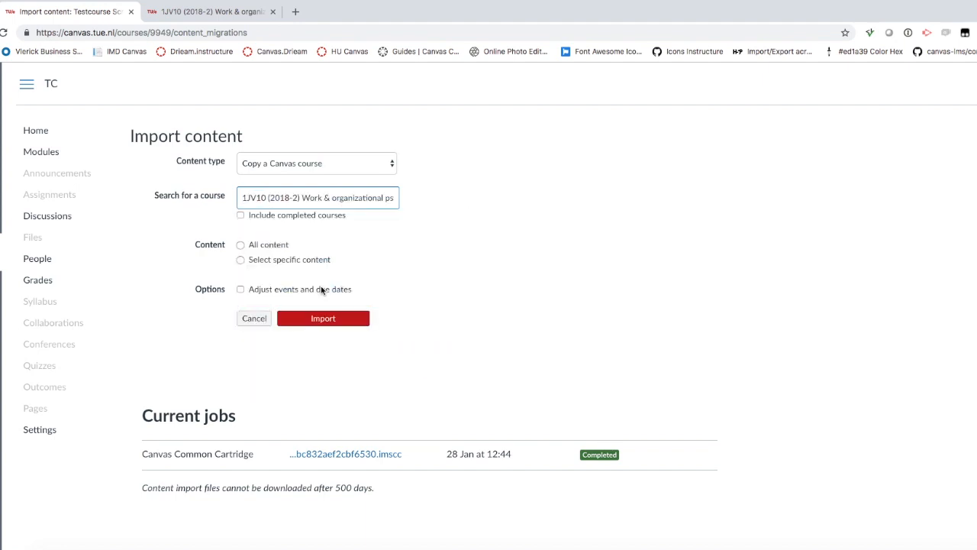
{"action": "left_click", "coordinate": [268, 246]}
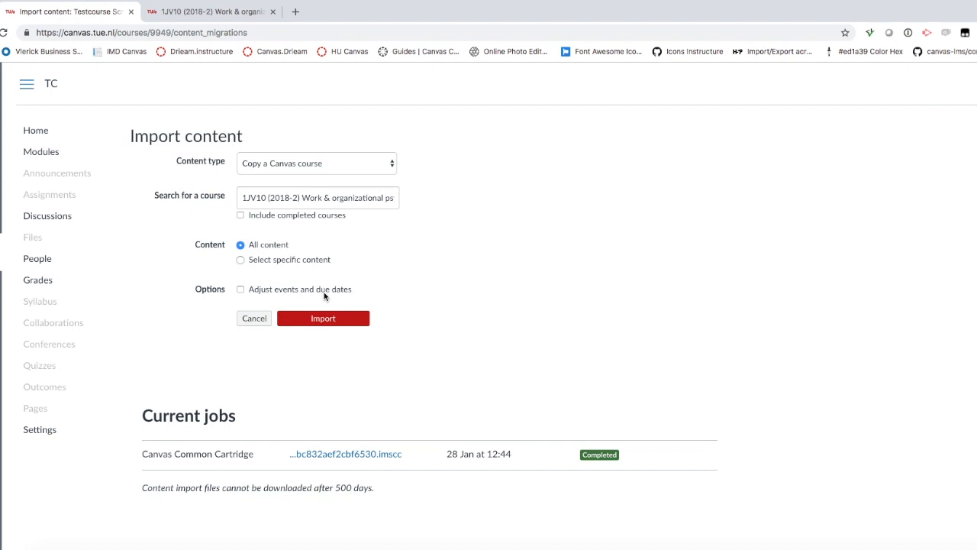
{"action": "left_click", "coordinate": [326, 319]}
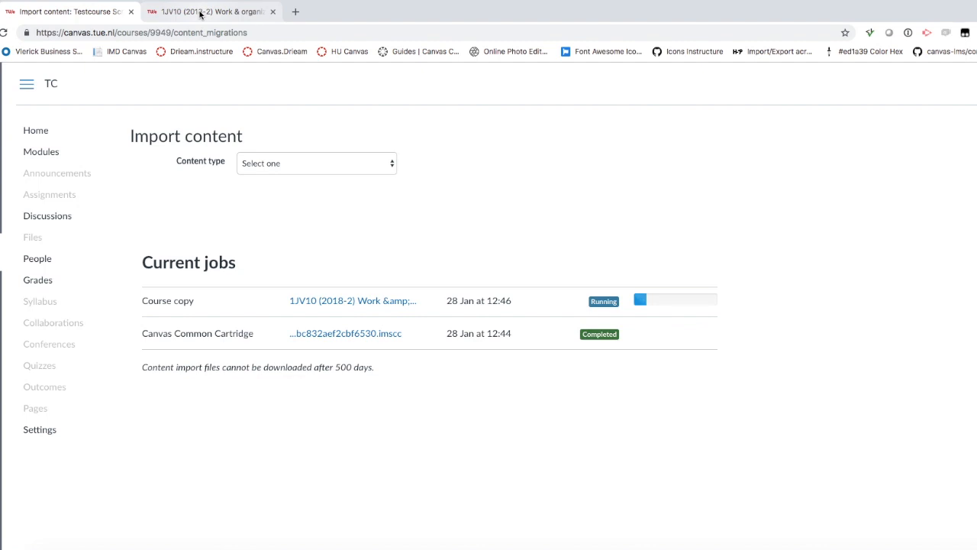
- Compare the 1JV10 course's home page with the full Testcourse Screencast home page
{"action": "left_click", "coordinate": [236, 12]}
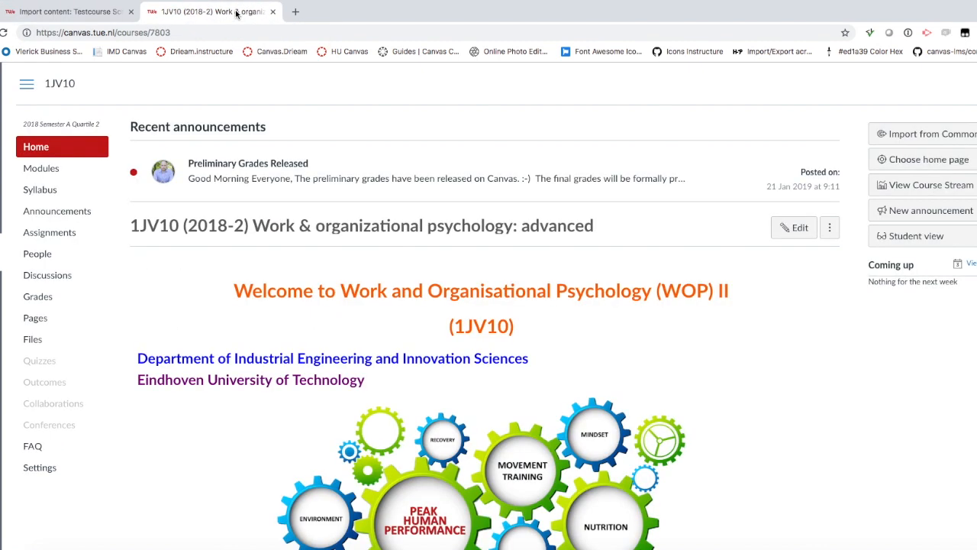
{"action": "left_click", "coordinate": [80, 13]}
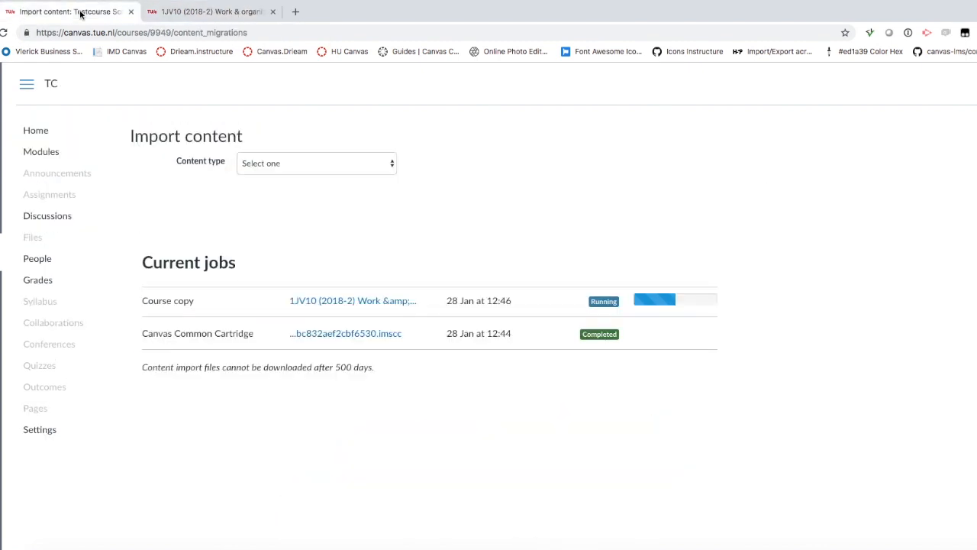
{"action": "left_click", "coordinate": [51, 134]}
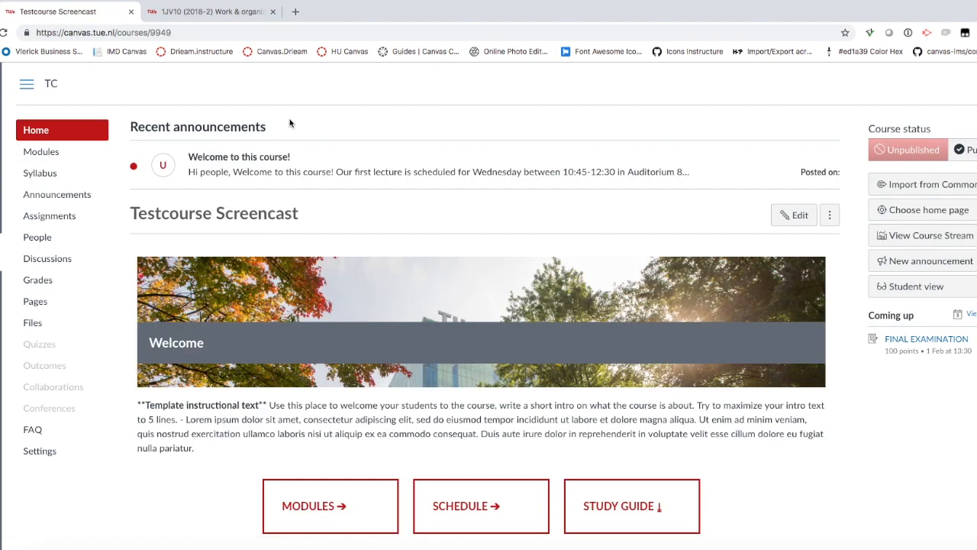
{"action": "scroll", "coordinate": [351, 211], "scroll_direction": "down", "scroll_amount": 9}
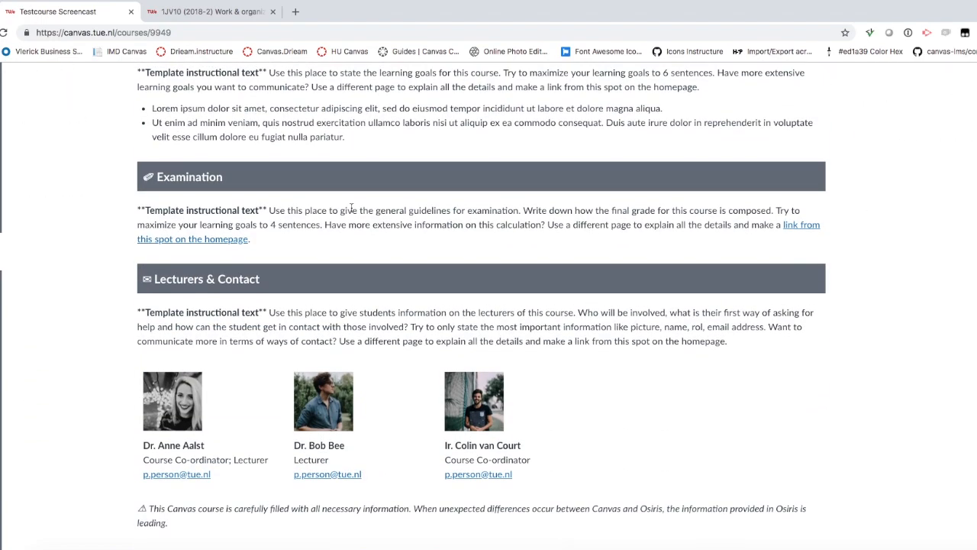
{"action": "scroll", "coordinate": [351, 212], "scroll_direction": "up", "scroll_amount": 9}
- Review the modules of Testcourse Screencast for the content copied from 1JV10
{"action": "left_click", "coordinate": [42, 153]}
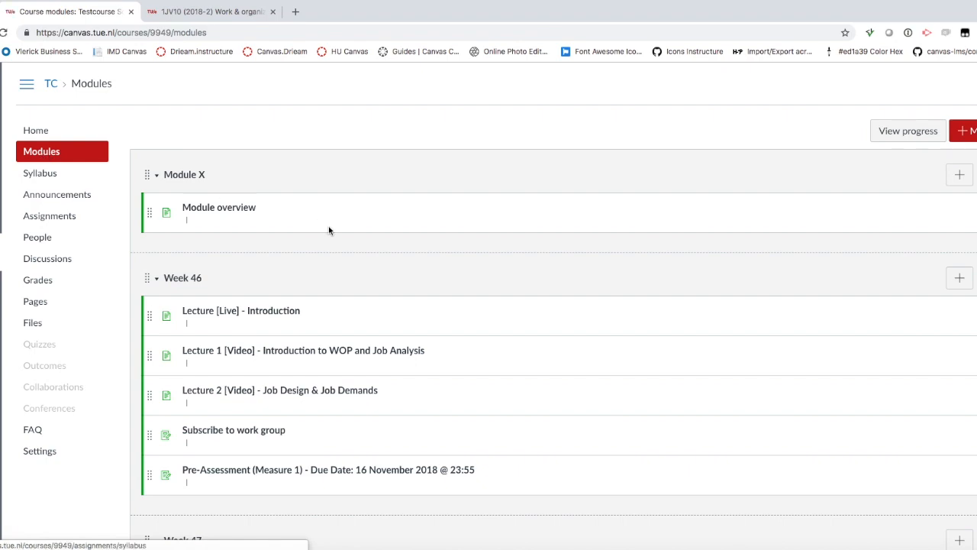
{"action": "scroll", "coordinate": [399, 270], "scroll_direction": "down", "scroll_amount": 5}
{"action": "scroll", "coordinate": [398, 269], "scroll_direction": "down", "scroll_amount": 10}
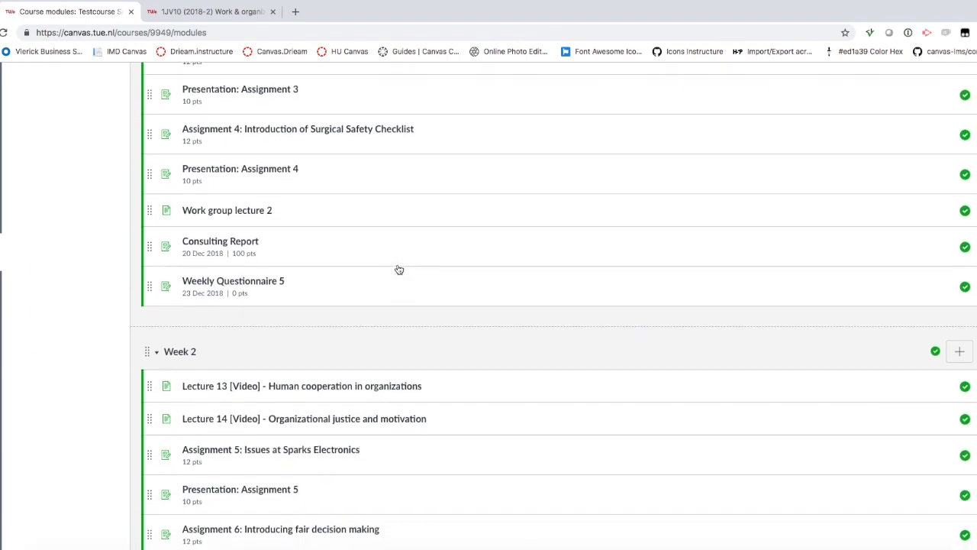
{"action": "scroll", "coordinate": [399, 270], "scroll_direction": "up", "scroll_amount": 20}
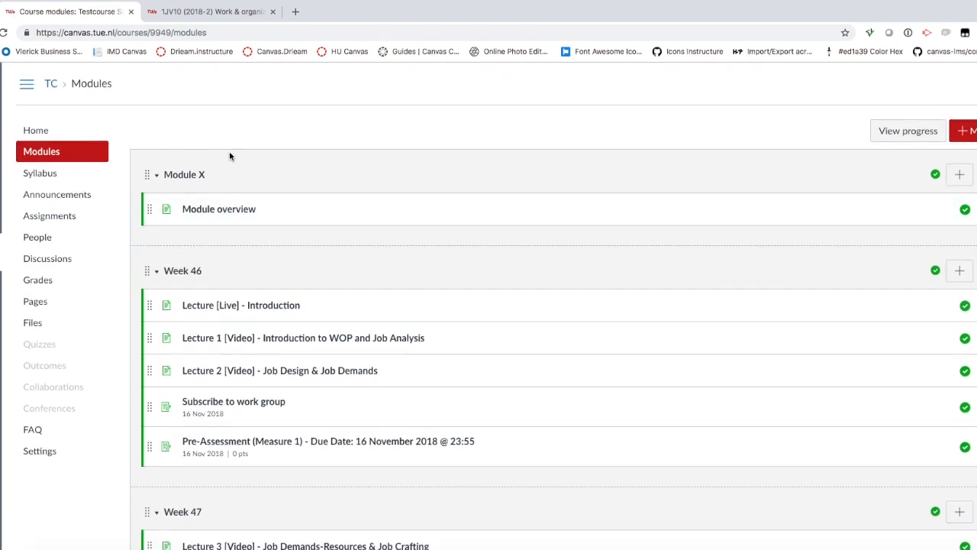
- View all pages of Testcourse Screencast and look through the full page list
{"action": "left_click", "coordinate": [35, 302]}
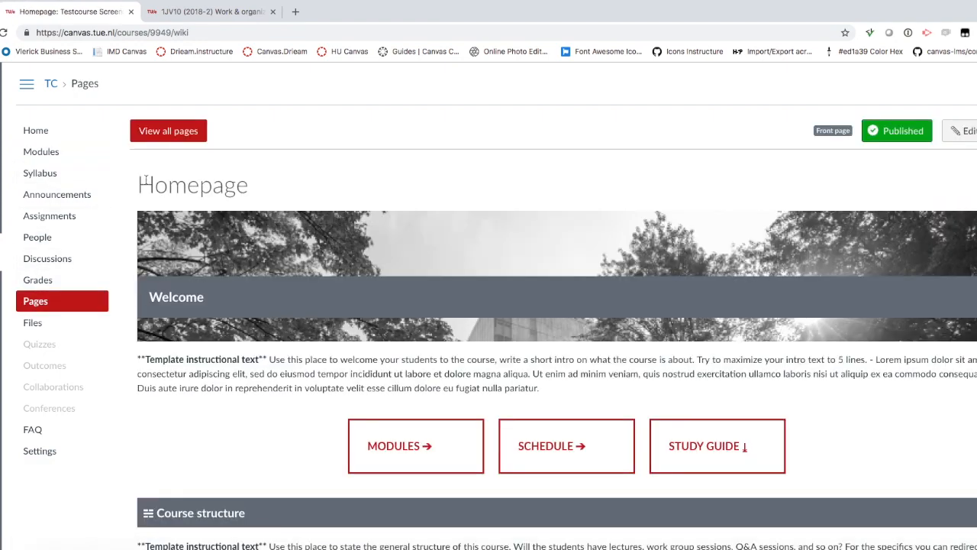
{"action": "left_click", "coordinate": [167, 130]}
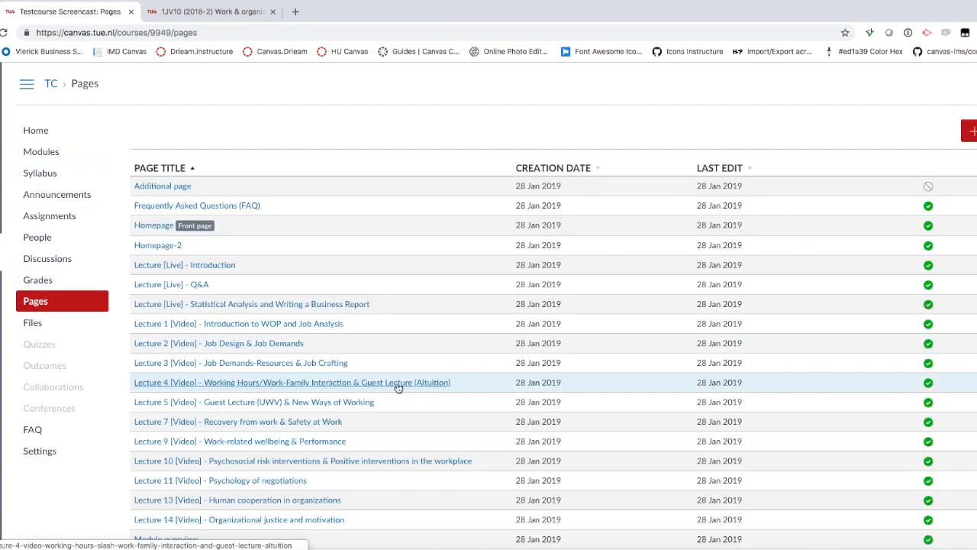
{"action": "scroll", "coordinate": [398, 388], "scroll_direction": "down", "scroll_amount": 3}
{"action": "scroll", "coordinate": [398, 387], "scroll_direction": "up", "scroll_amount": 3}
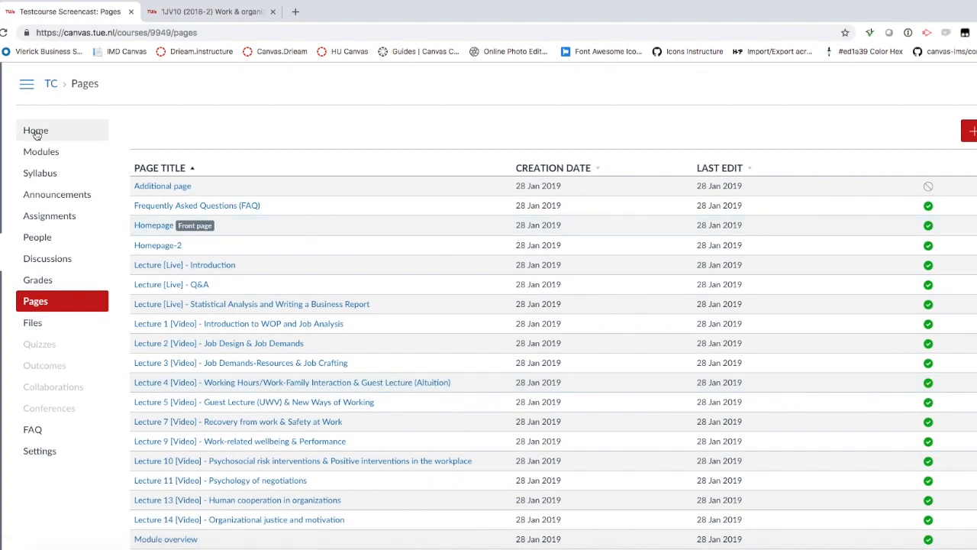
- Open the Testcourse Screencast homepage for editing and enlarge the editing area to include the template instructional text and buttons
{"action": "left_click", "coordinate": [36, 133]}
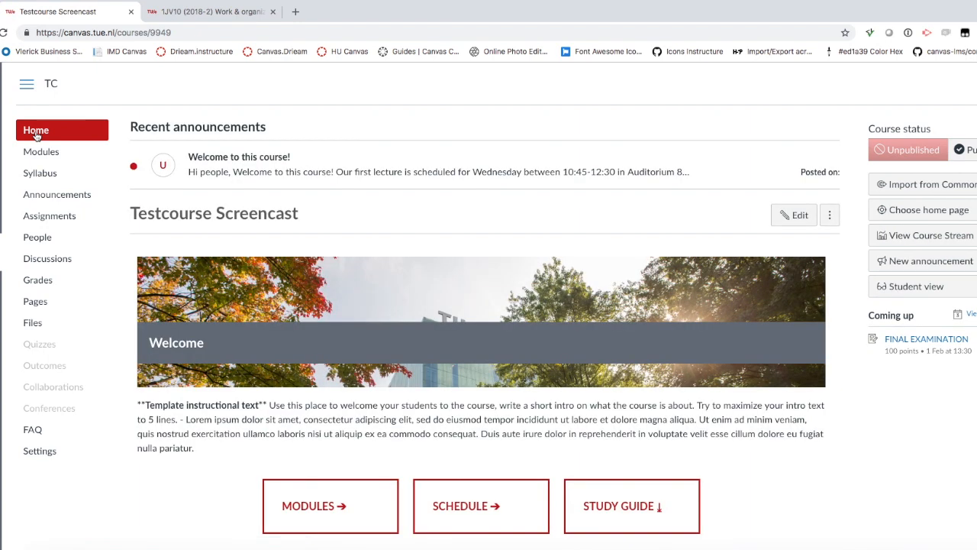
{"action": "left_click", "coordinate": [798, 216]}
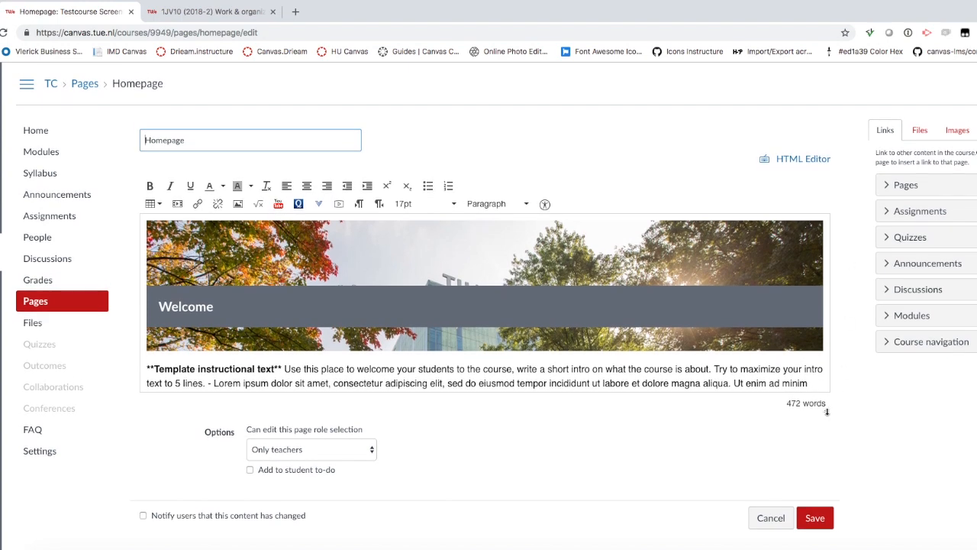
{"action": "left_click_drag", "start_coordinate": [825, 412], "coordinate": [826, 526]}
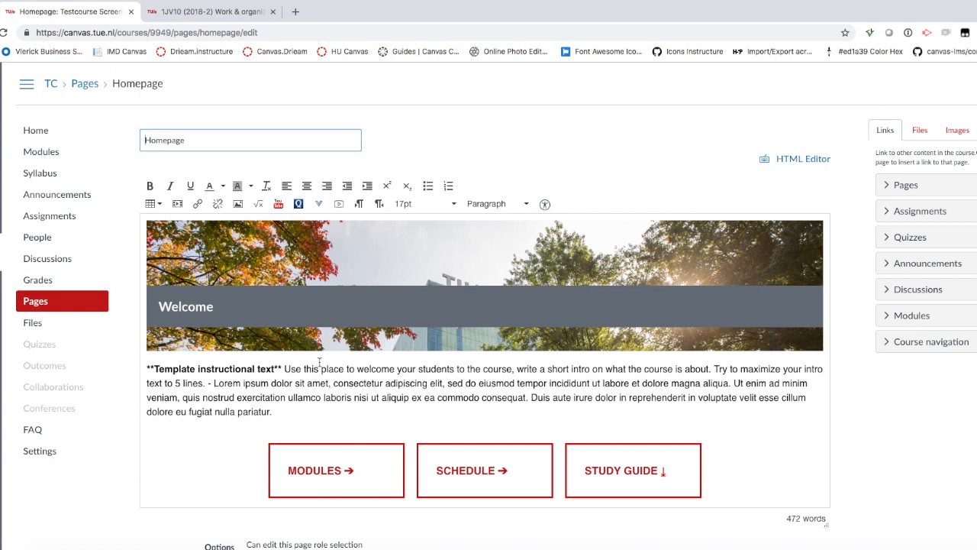
{"action": "left_click_drag", "start_coordinate": [284, 368], "coordinate": [212, 382]}
{"action": "left_click", "coordinate": [219, 368]}
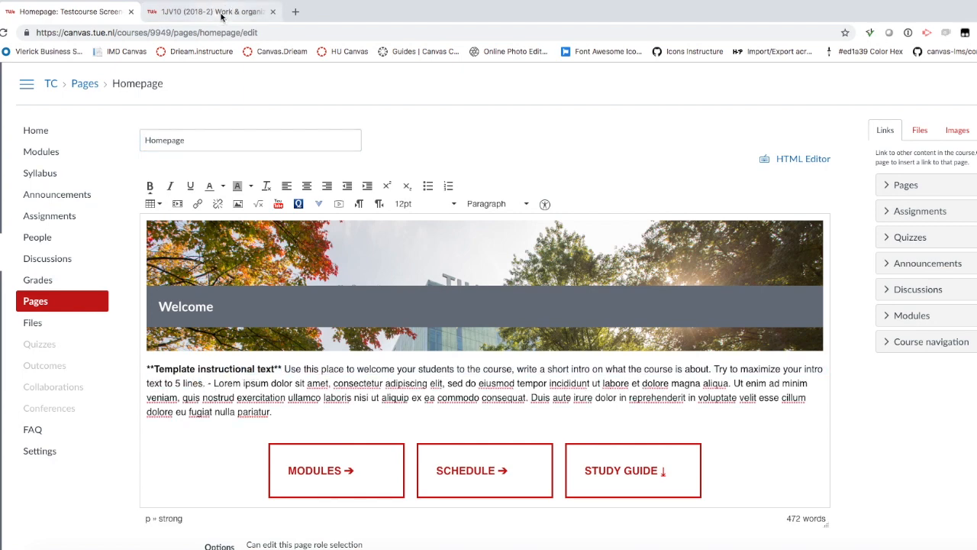
- Open the 1JV10 homepage for editing and copy the opening sentences of its Course Description, through the question about well-performing teams
{"action": "left_click", "coordinate": [222, 13]}
{"action": "left_click", "coordinate": [798, 228]}
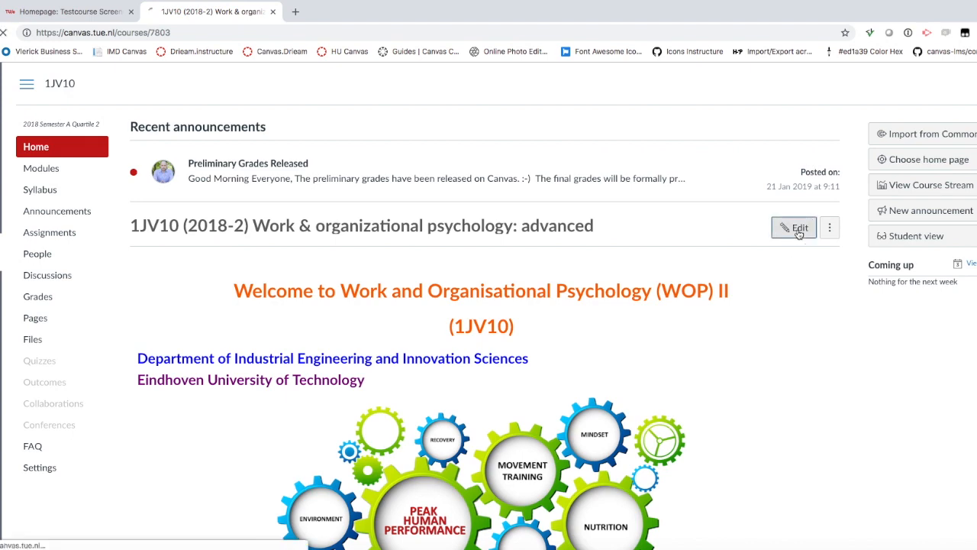
{"action": "left_click_drag", "start_coordinate": [149, 261], "coordinate": [448, 287]}
{"action": "right_click", "coordinate": [334, 279]}
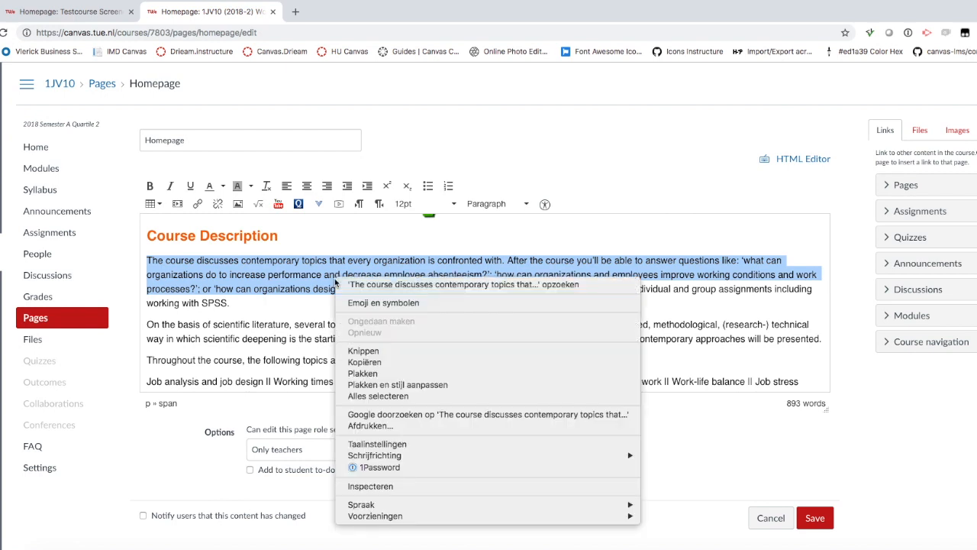
{"action": "left_click", "coordinate": [369, 362]}
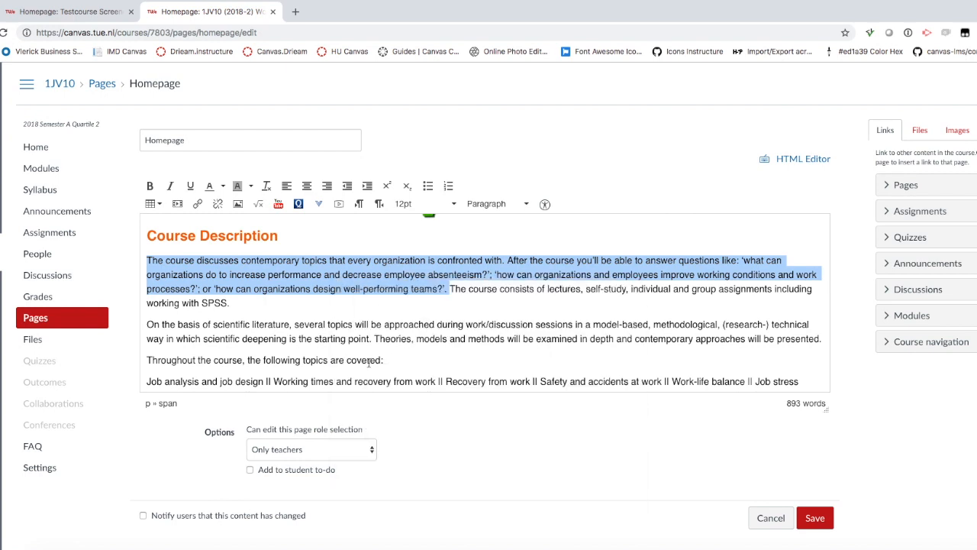
- Replace the template instructional text under the Welcome banner of the Testcourse Screencast homepage with the copied course description
{"action": "left_click", "coordinate": [80, 11]}
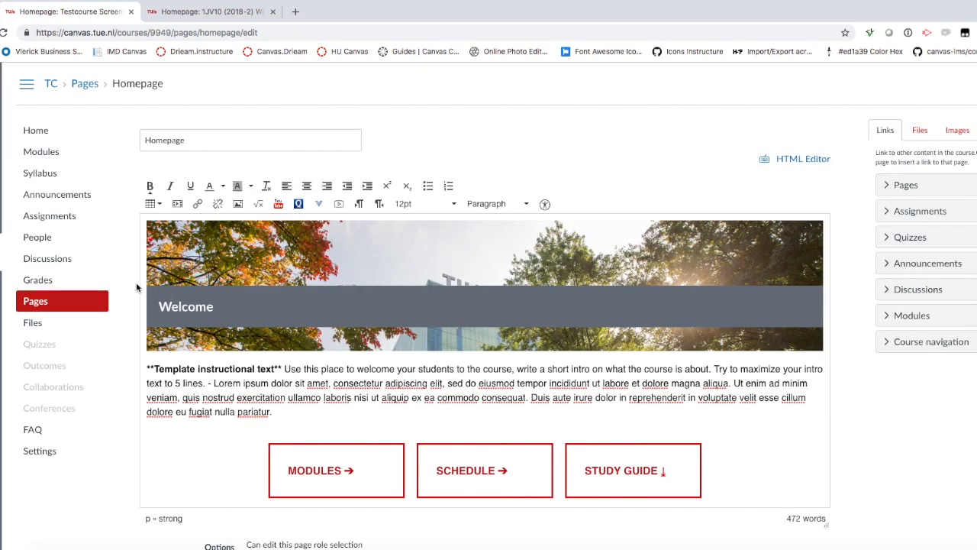
{"action": "left_click_drag", "start_coordinate": [150, 367], "coordinate": [271, 410]}
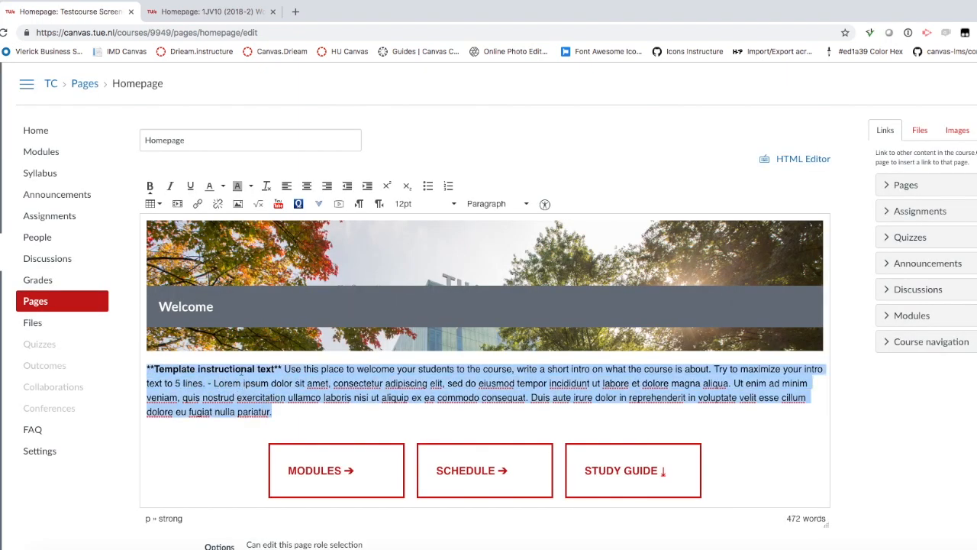
{"action": "right_click", "coordinate": [243, 369]}
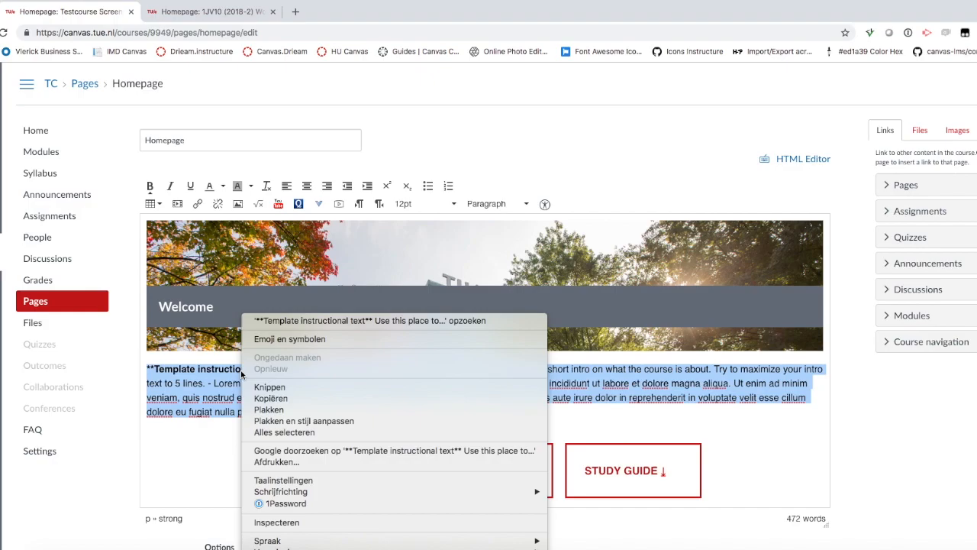
{"action": "left_click", "coordinate": [268, 409]}
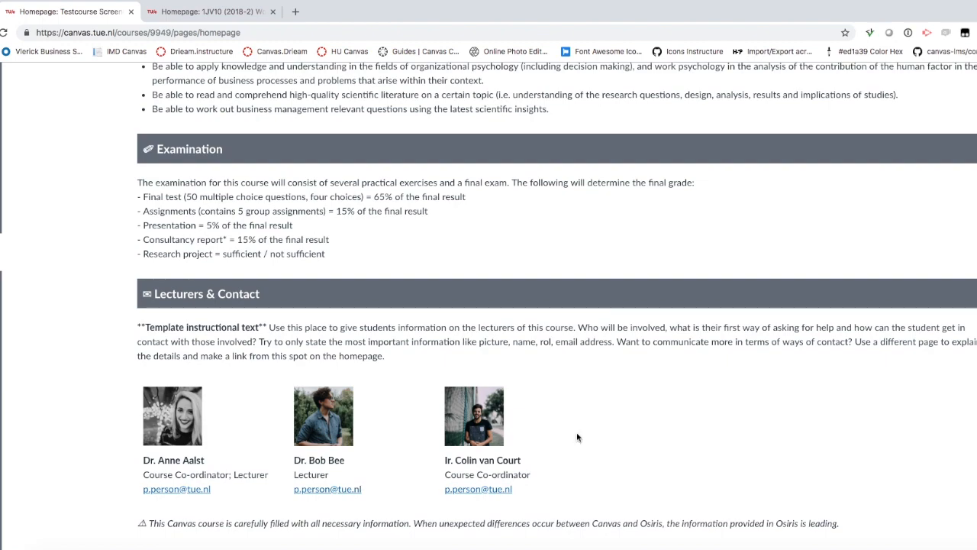
- In the Testcourse Screencast homepage editor, replace the first placeholder name under Lecturers & Contact with the 1JV10 course lecturer's name
{"action": "scroll", "coordinate": [671, 406], "scroll_direction": "up", "scroll_amount": 10}
{"action": "scroll", "coordinate": [672, 411], "scroll_direction": "up", "scroll_amount": 2}
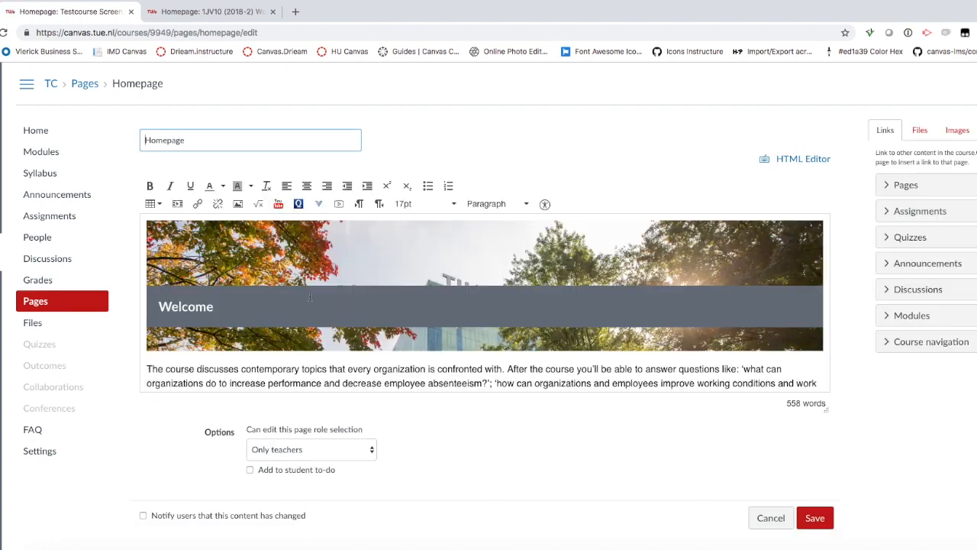
{"action": "scroll", "coordinate": [297, 317], "scroll_direction": "down", "scroll_amount": 15}
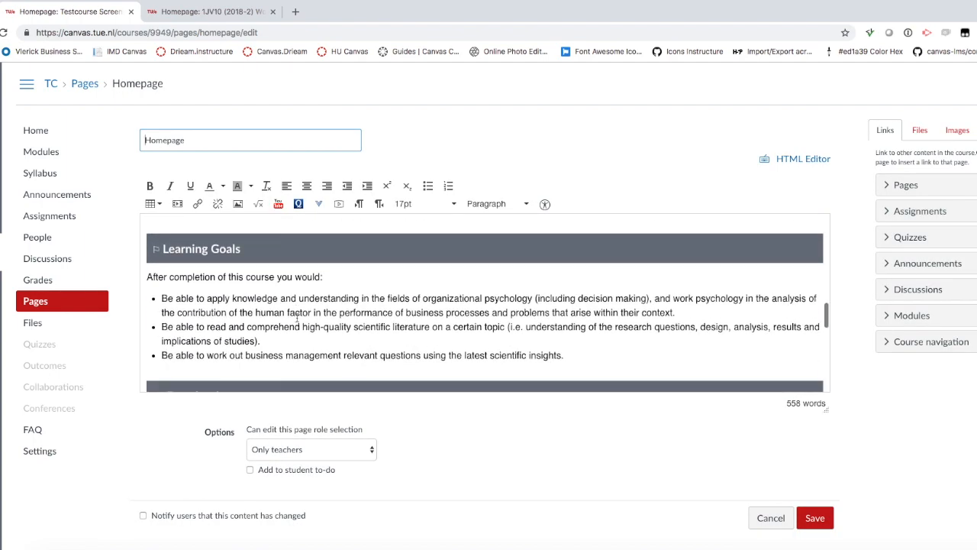
{"action": "scroll", "coordinate": [297, 317], "scroll_direction": "down", "scroll_amount": 6}
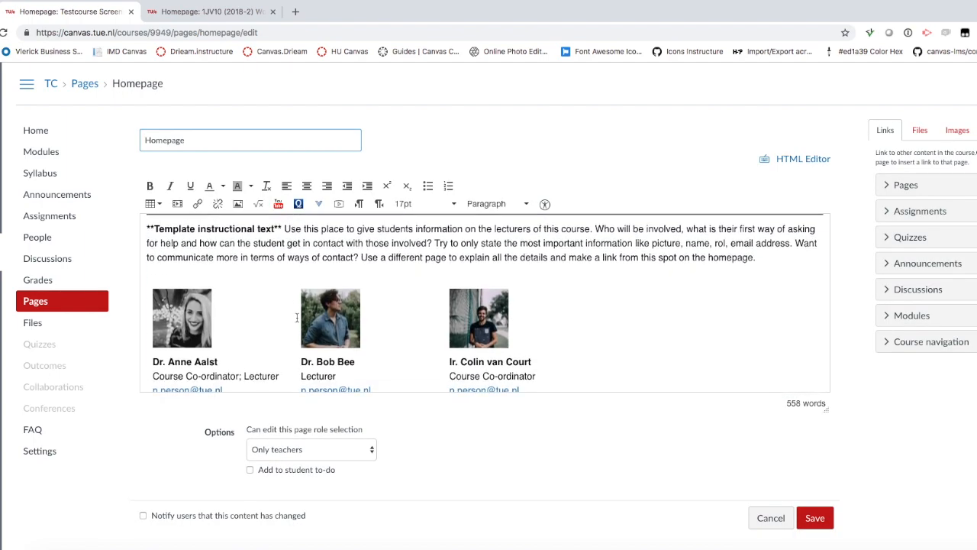
{"action": "left_click_drag", "start_coordinate": [155, 418], "coordinate": [217, 417]}
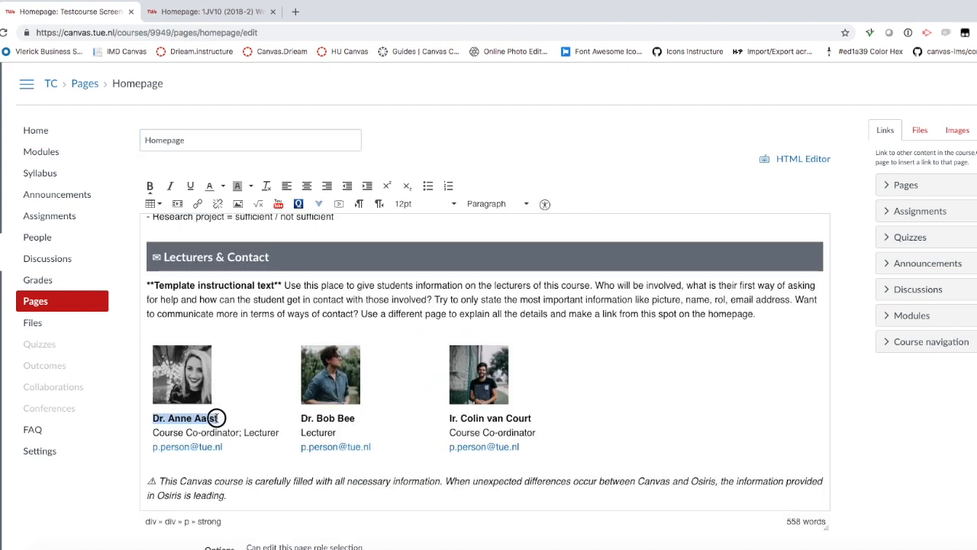
{"action": "key", "text": "super+v"}
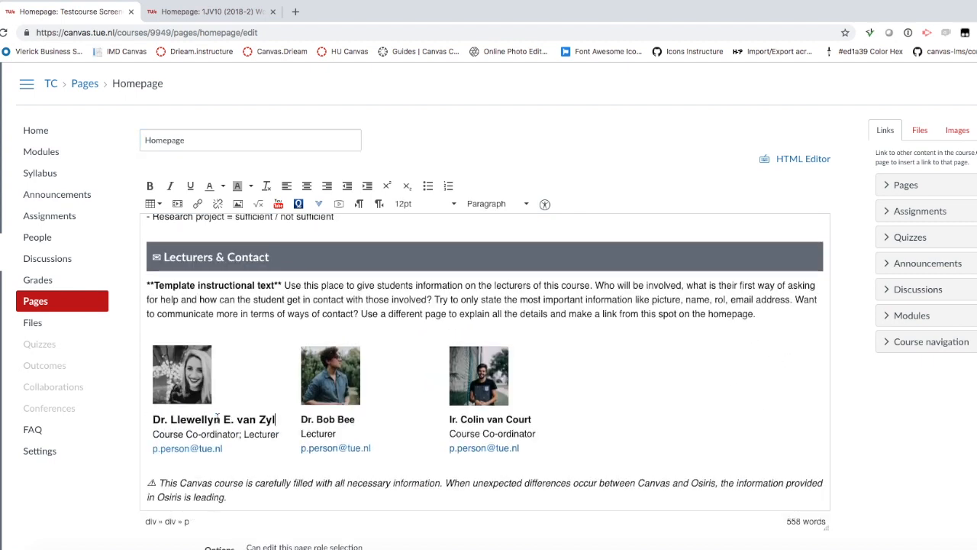
- Shorten the first lecturer's role under Lecturers & Contact to just "Lecturer"
{"action": "left_click", "coordinate": [242, 433]}
{"action": "key", "text": "BackSpace"}
{"action": "key", "text": "BackSpace"}
{"action": "key", "text": "BackSpace"}
{"action": "key", "text": "BackSpace"}
{"action": "key", "text": "BackSpace"}
{"action": "key", "text": "BackSpace"}
{"action": "key", "text": "BackSpace"}
{"action": "key", "text": "BackSpace"}
{"action": "key", "text": "BackSpace"}
{"action": "key", "text": "BackSpace"}
{"action": "key", "text": "BackSpace"}
{"action": "key", "text": "BackSpace"}
{"action": "key", "text": "BackSpace"}
{"action": "key", "text": "BackSpace"}
{"action": "key", "text": "BackSpace"}
{"action": "key", "text": "BackSpace"}
{"action": "key", "text": "BackSpace"}
{"action": "key", "text": "BackSpace"}
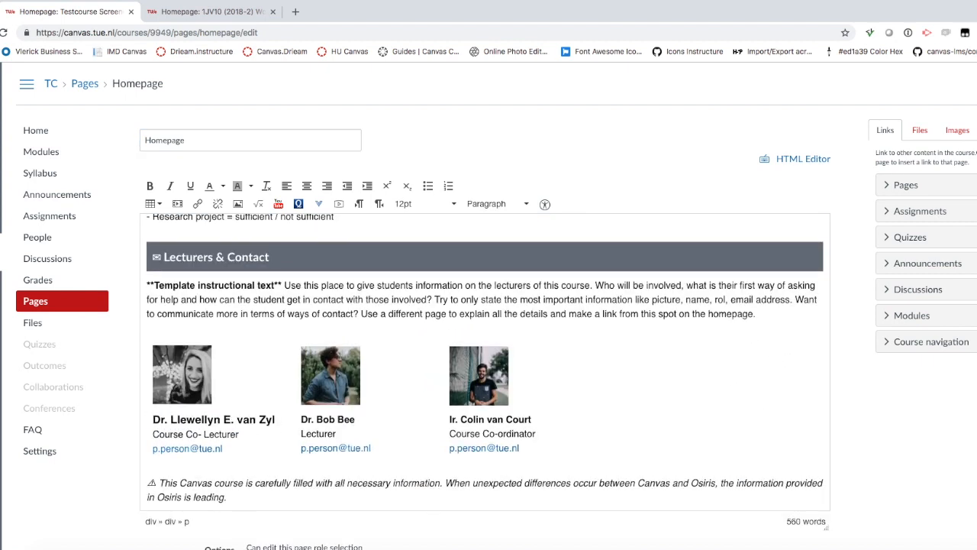
{"action": "key", "text": "BackSpace"}
{"action": "key", "text": "BackSpace"}
{"action": "key", "text": "BackSpace"}
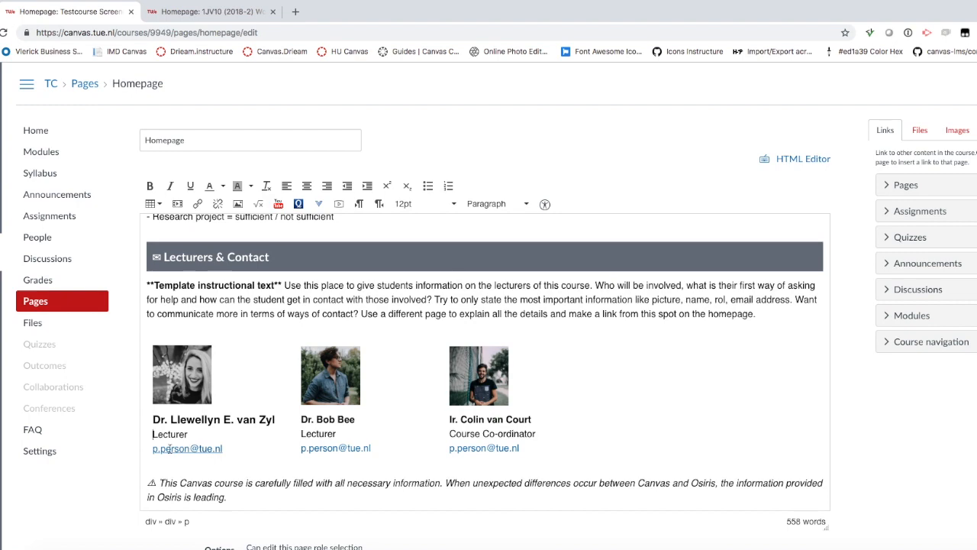
- Copy the first lecturer's e-mail address from the 1JV10 homepage and put it in place of that lecturer's placeholder e-mail in Testcourse Screencast
{"action": "left_click", "coordinate": [206, 12]}
{"action": "left_click", "coordinate": [224, 339]}
{"action": "left_click_drag", "start_coordinate": [225, 338], "coordinate": [152, 339]}
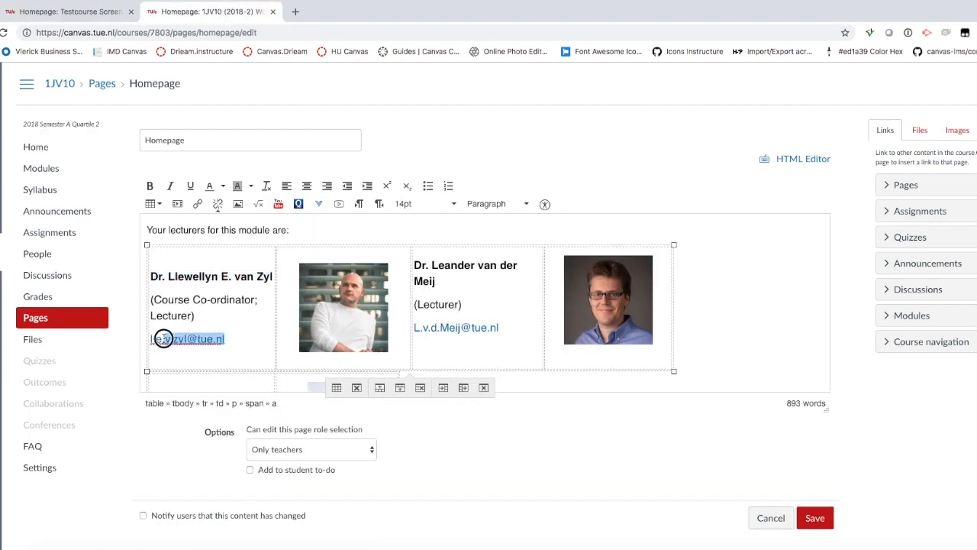
{"action": "right_click", "coordinate": [162, 341]}
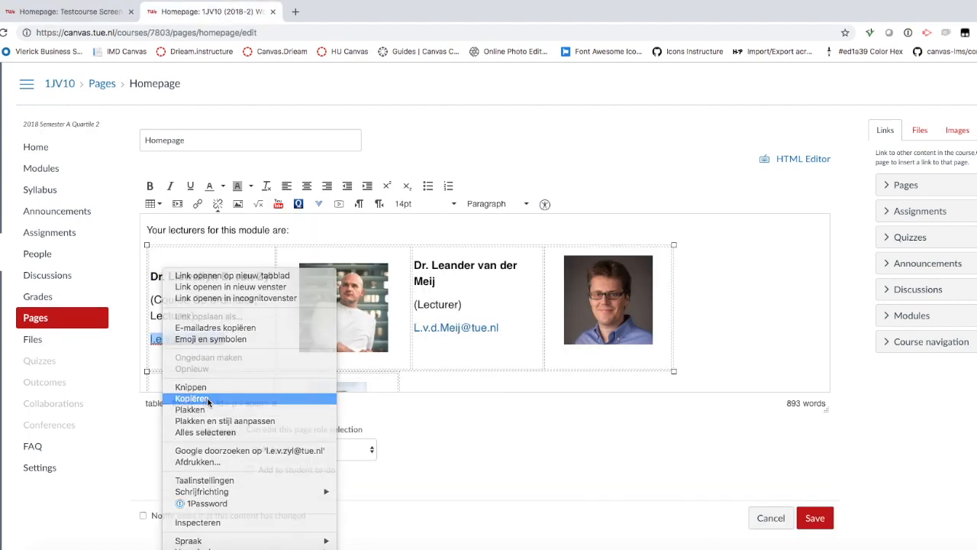
{"action": "left_click", "coordinate": [191, 397]}
{"action": "left_click", "coordinate": [69, 11]}
{"action": "left_click", "coordinate": [153, 449]}
{"action": "left_click_drag", "start_coordinate": [153, 448], "coordinate": [222, 449]}
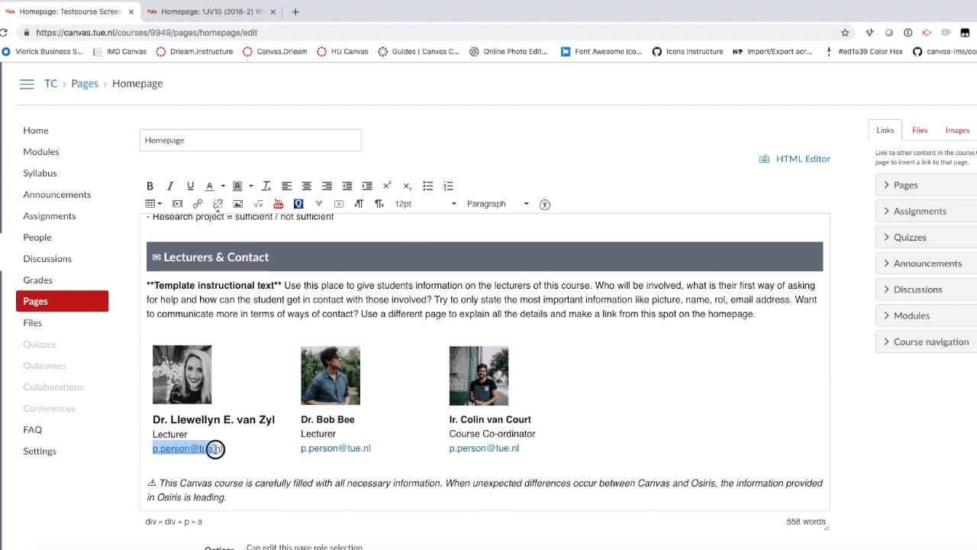
{"action": "key", "text": "ctrl+v"}
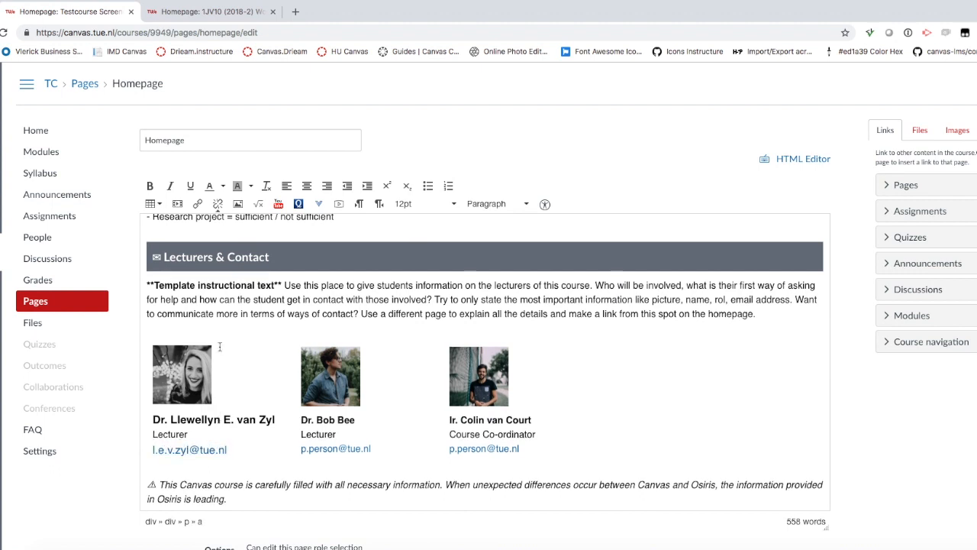
- Link the first lecturer's e-mail text to a mailto: URL with the same e-mail address
{"action": "triple_click", "coordinate": [191, 449]}
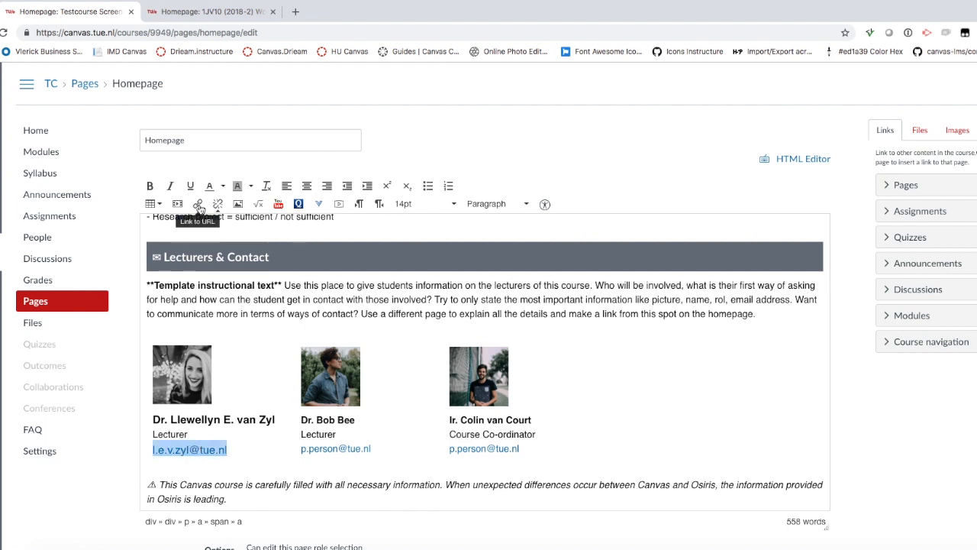
{"action": "left_click", "coordinate": [197, 204]}
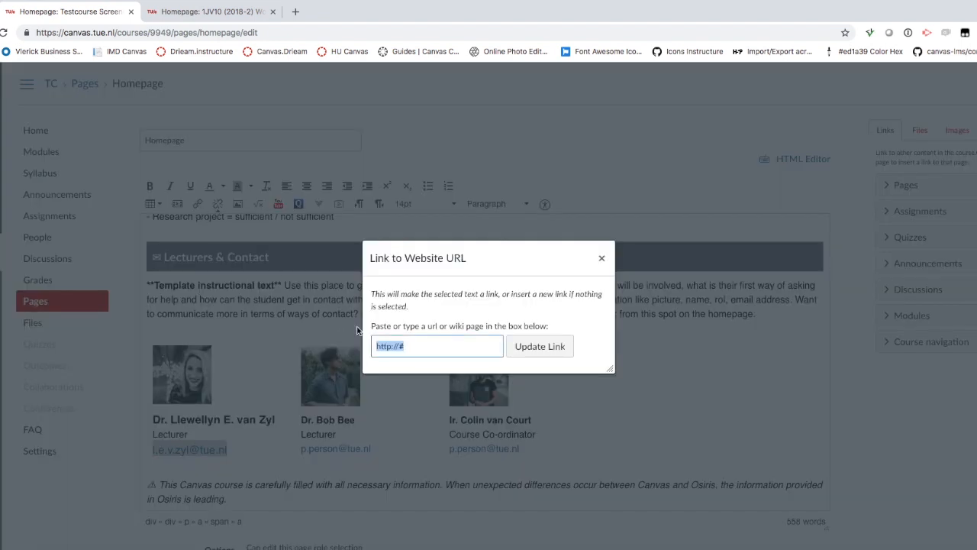
{"action": "key", "text": "ctrl+v"}
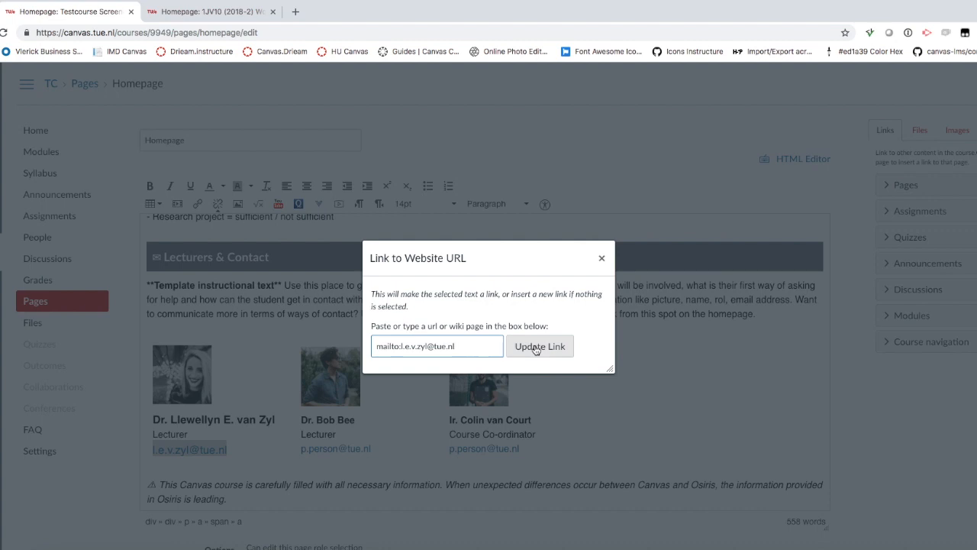
{"action": "left_click", "coordinate": [539, 346]}
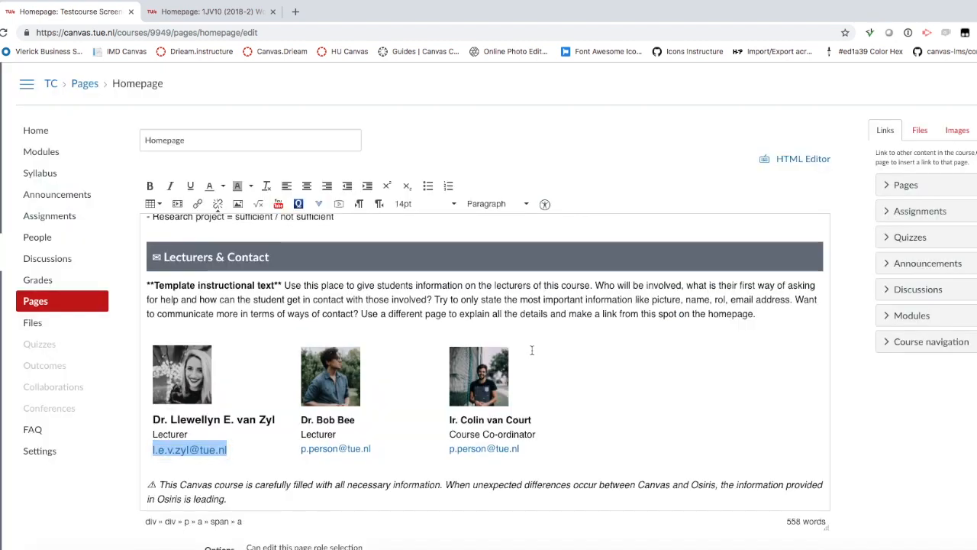
- Replace the first lecturer's placeholder photo with 1.jpg from the 999. COURSE_IMAGES folder in the course files
{"action": "left_click", "coordinate": [177, 374]}
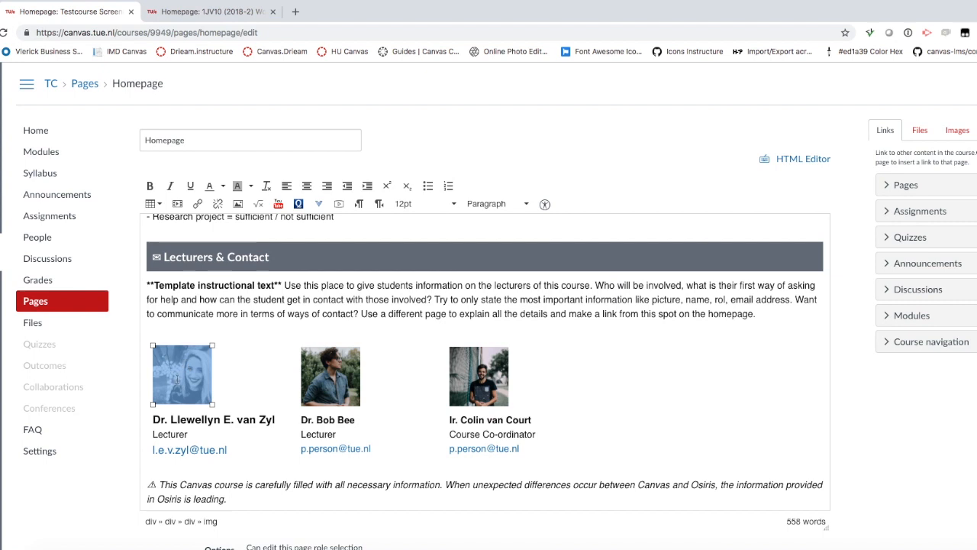
{"action": "left_click", "coordinate": [238, 205]}
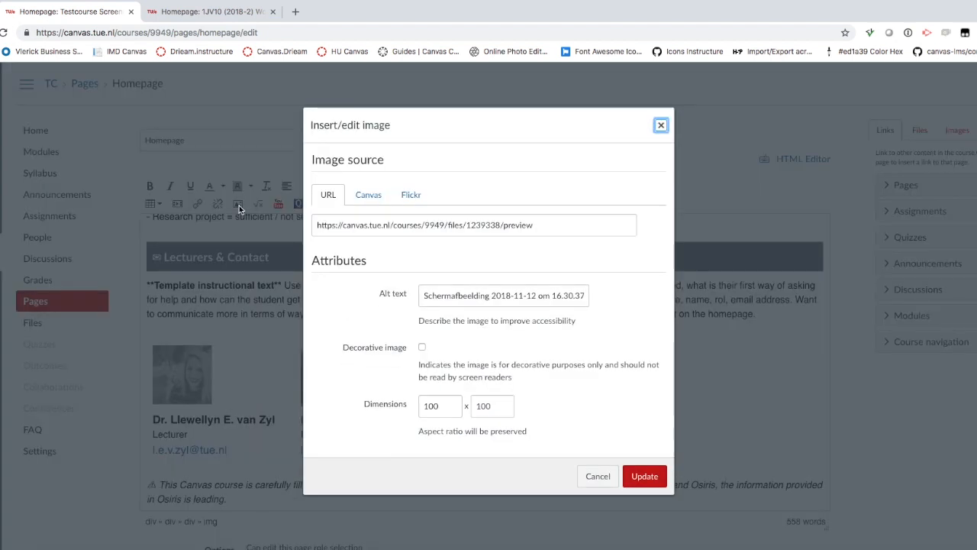
{"action": "left_click", "coordinate": [368, 197]}
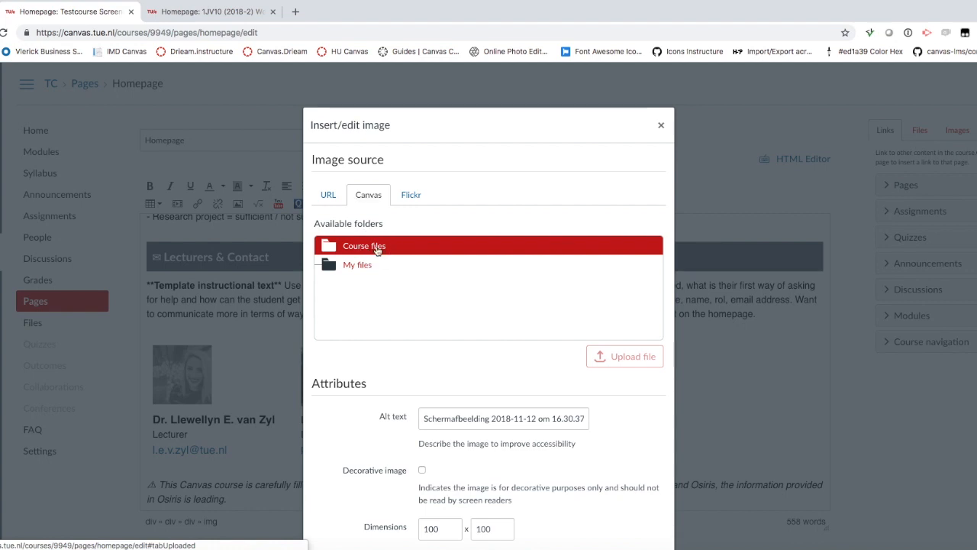
{"action": "left_click", "coordinate": [377, 249]}
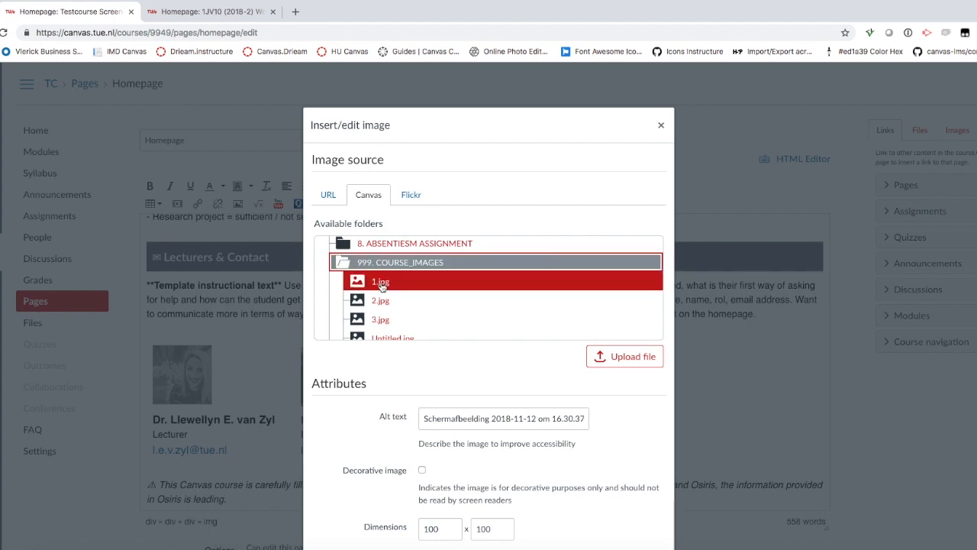
{"action": "left_click", "coordinate": [381, 282]}
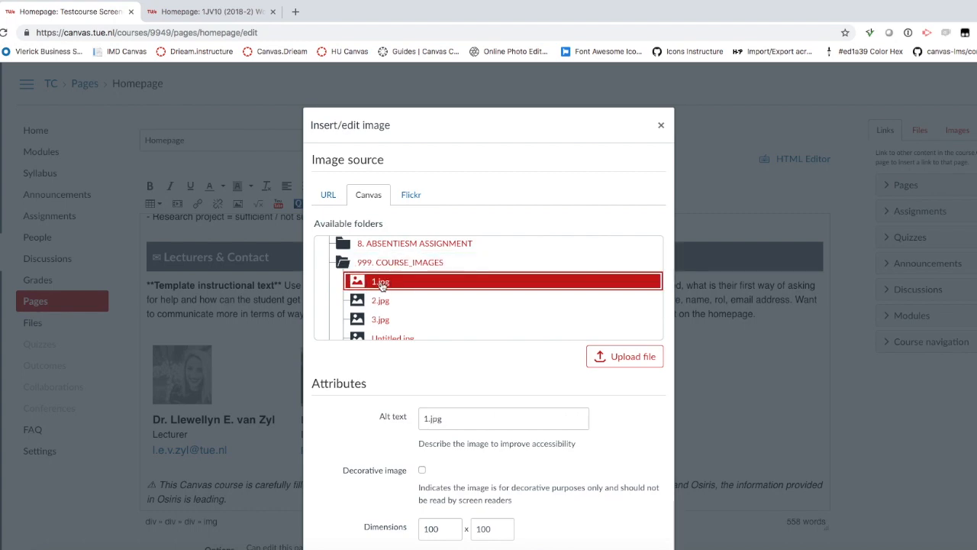
{"action": "scroll", "coordinate": [584, 434], "scroll_direction": "down", "scroll_amount": 2}
{"action": "left_click", "coordinate": [647, 522]}
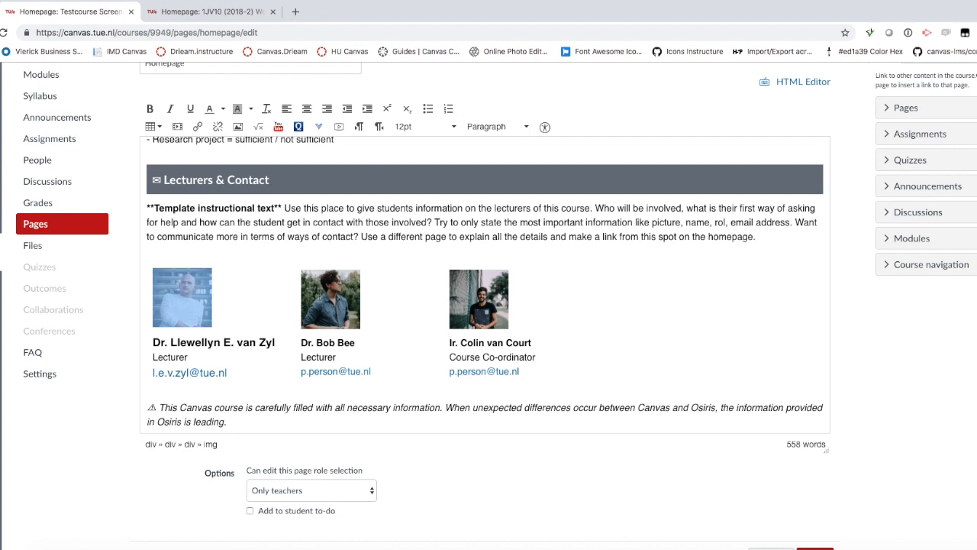
- Highlight the notice about Osiris being leading below the lecturers, and save the homepage
{"action": "scroll", "coordinate": [150, 367], "scroll_direction": "down", "scroll_amount": 1}
{"action": "triple_click", "coordinate": [150, 368]}
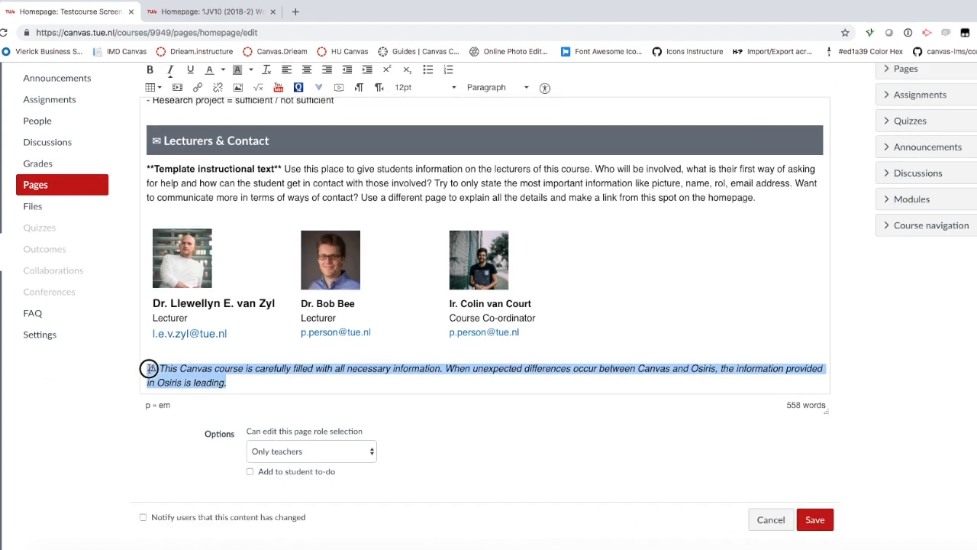
{"action": "left_click", "coordinate": [261, 382]}
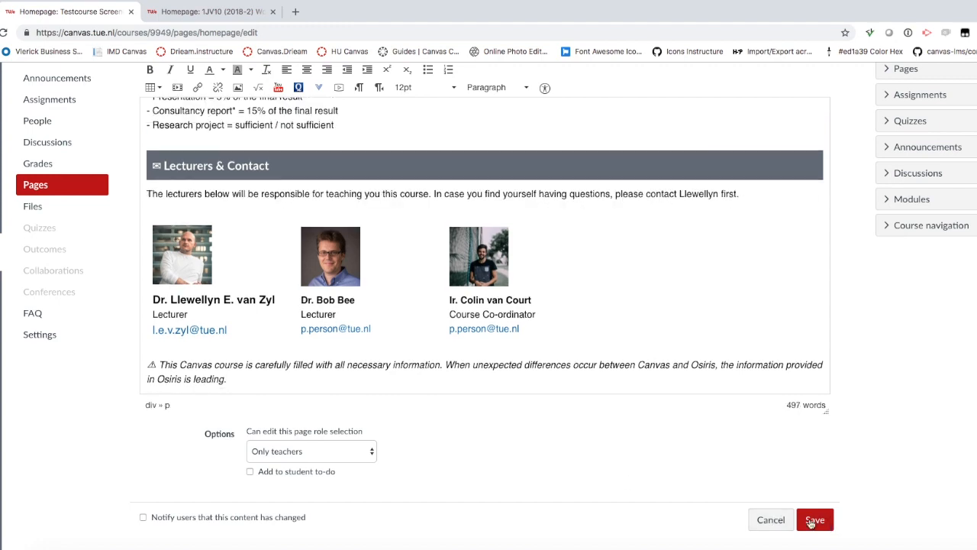
{"action": "left_click", "coordinate": [814, 520]}
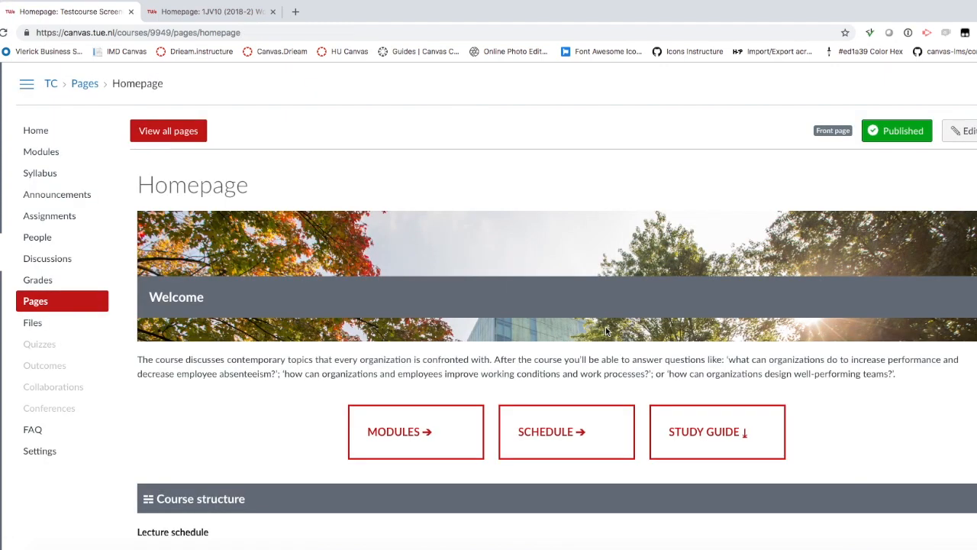
- Look over the saved homepage down to Lecturers & Contact, and open its linked Schedule page for editing
{"action": "scroll", "coordinate": [605, 327], "scroll_direction": "down", "scroll_amount": 12}
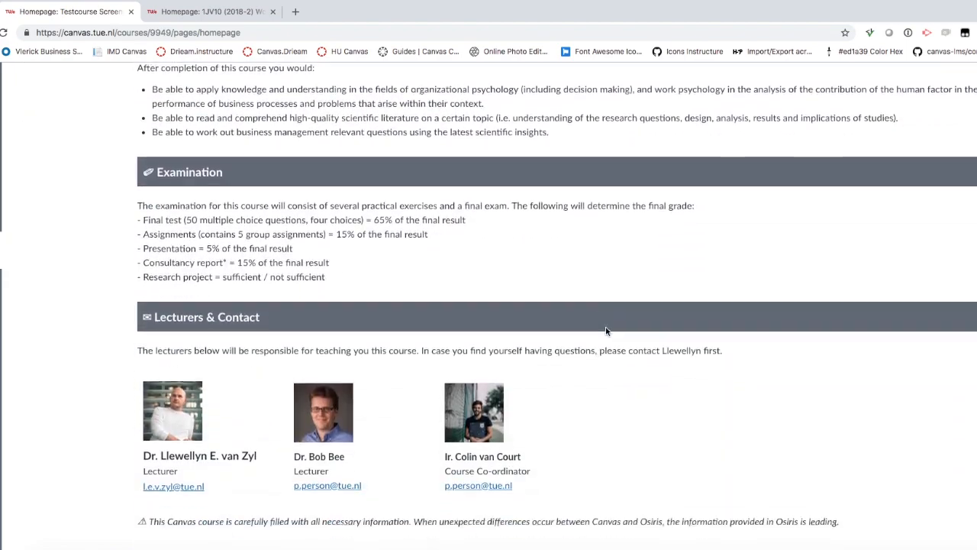
{"action": "scroll", "coordinate": [606, 329], "scroll_direction": "up", "scroll_amount": 10}
{"action": "left_click", "coordinate": [555, 382]}
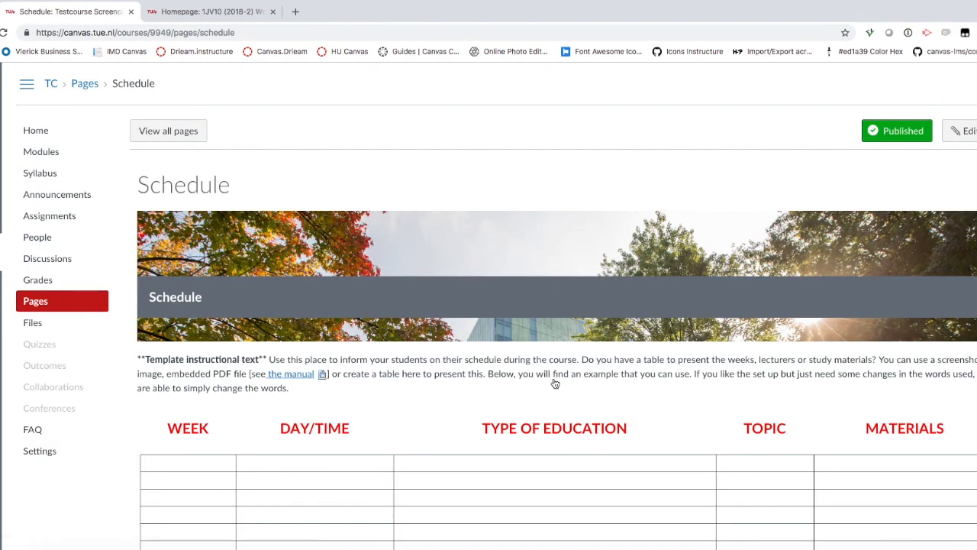
{"action": "left_click_drag", "start_coordinate": [298, 393], "coordinate": [136, 359]}
{"action": "left_click", "coordinate": [962, 130]}
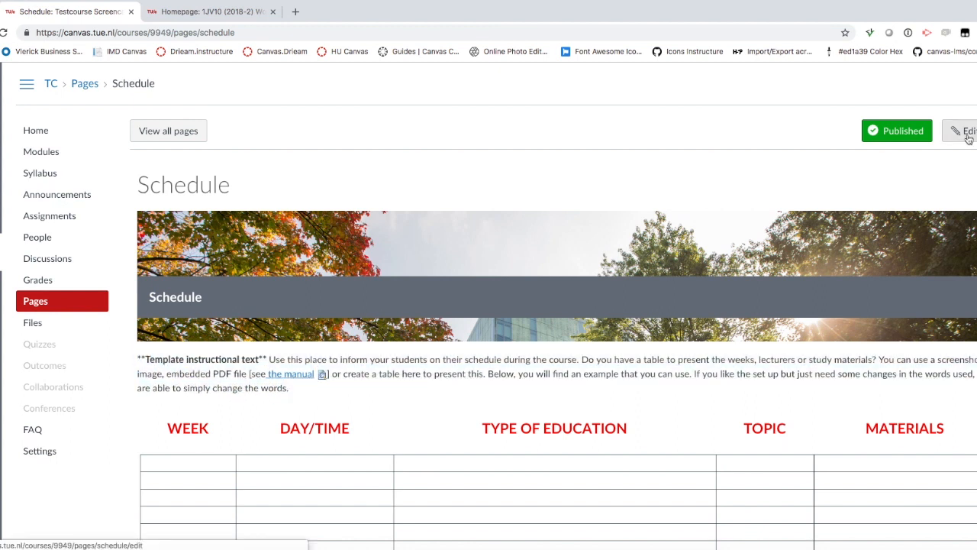
- Fill the schedule's first row with 1, Monday 09.00 - 11.00, Lecture, General and Bring your laptop, and save the page
{"action": "scroll", "coordinate": [352, 320], "scroll_direction": "down", "scroll_amount": 3}
{"action": "left_click", "coordinate": [187, 264]}
{"action": "type", "text": "1"}
{"action": "left_click", "coordinate": [290, 263]}
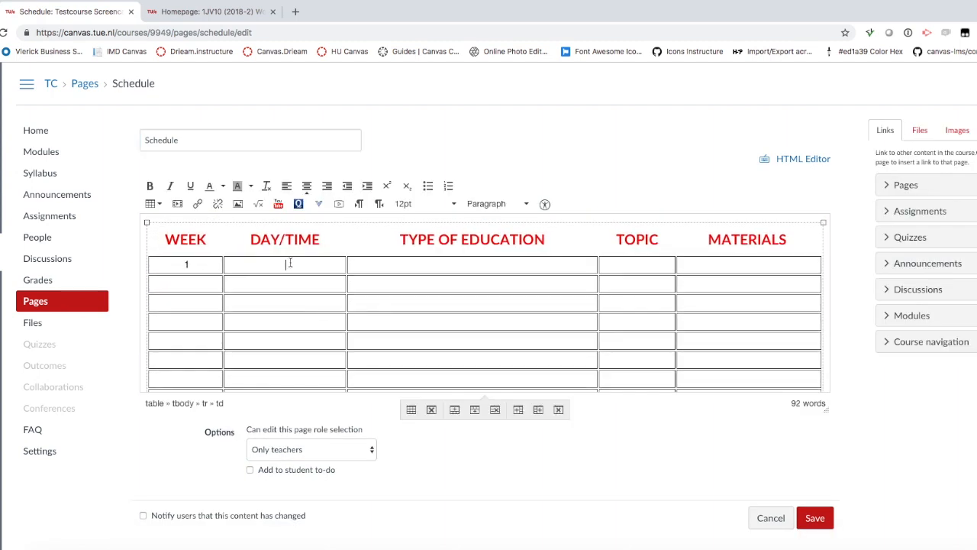
{"action": "type", "text": "Monday 09.00 - 11.00"}
{"action": "key", "text": "Tab"}
{"action": "type", "text": "Lecture"}
{"action": "key", "text": "Tab"}
{"action": "type", "text": "General"}
{"action": "key", "text": "Tab"}
{"action": "type", "text": "Bring your laptop"}
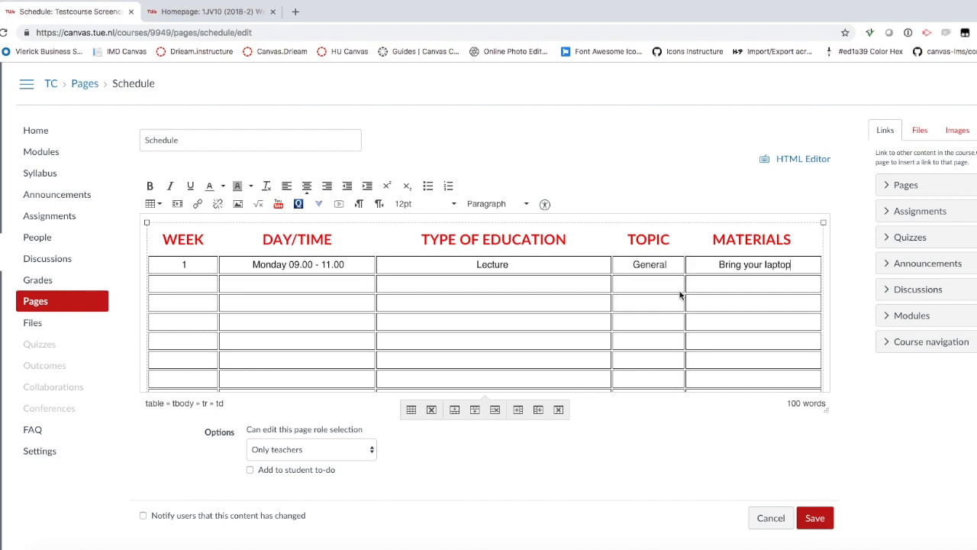
{"action": "left_click", "coordinate": [815, 519]}
{"action": "left_click", "coordinate": [815, 519]}
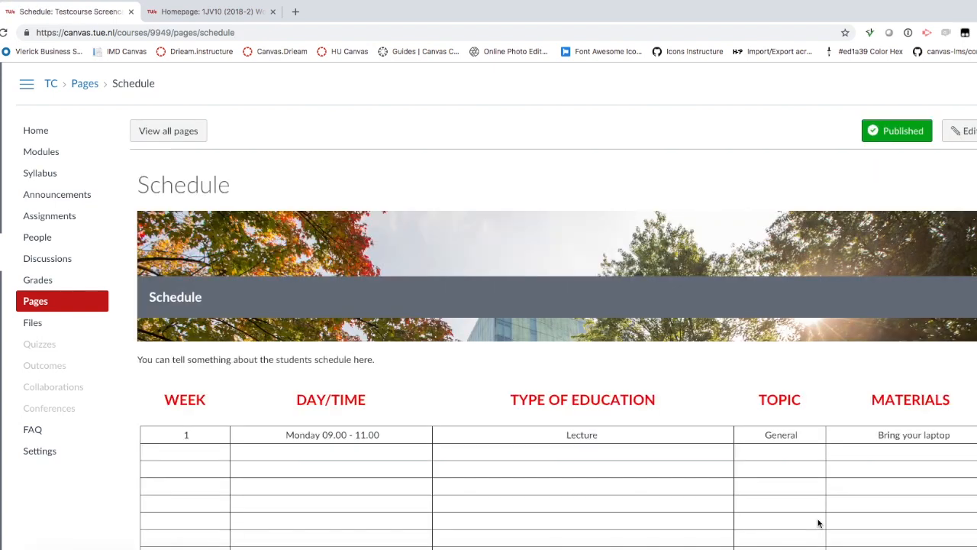
- Return to the course homepage and open its linked Study guide page for editing
{"action": "left_click", "coordinate": [34, 133]}
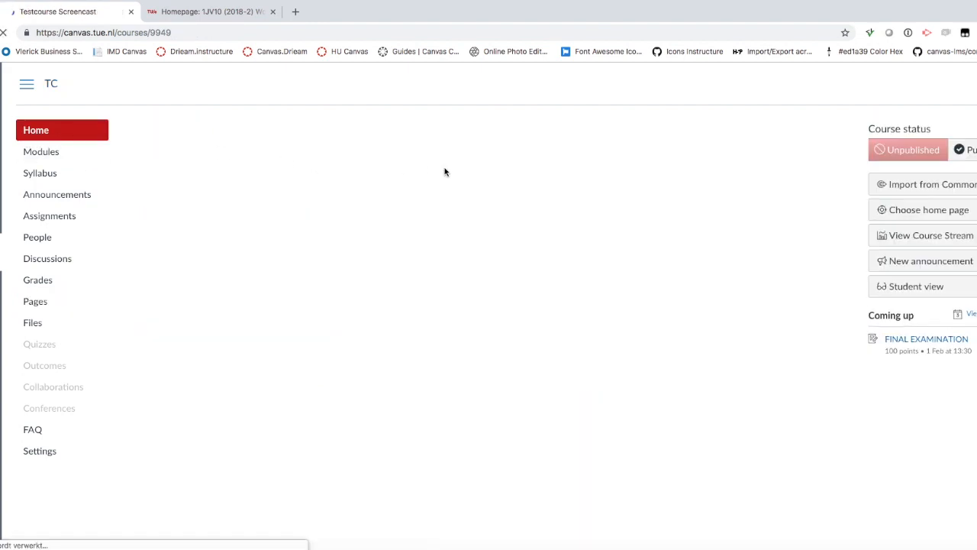
{"action": "scroll", "coordinate": [531, 247], "scroll_direction": "down", "scroll_amount": 3}
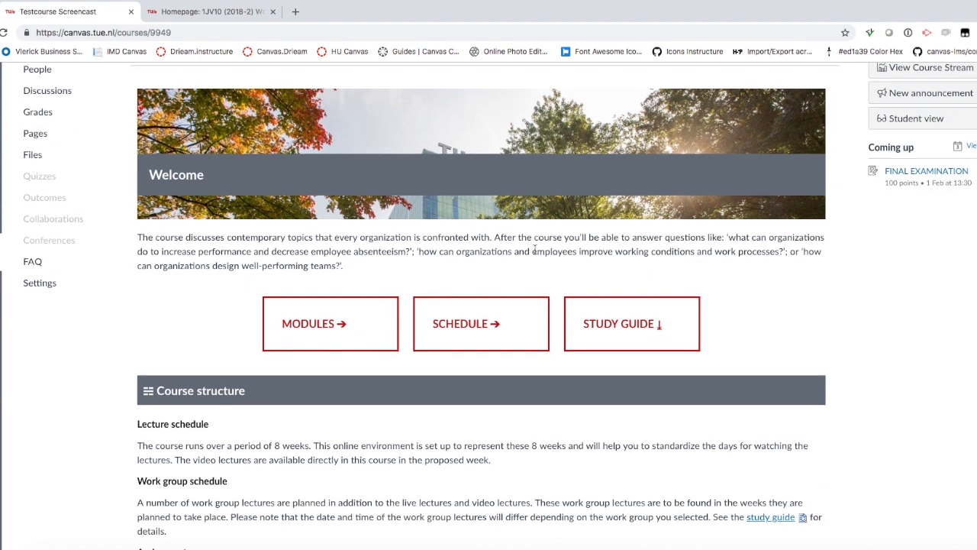
{"action": "left_click", "coordinate": [638, 329]}
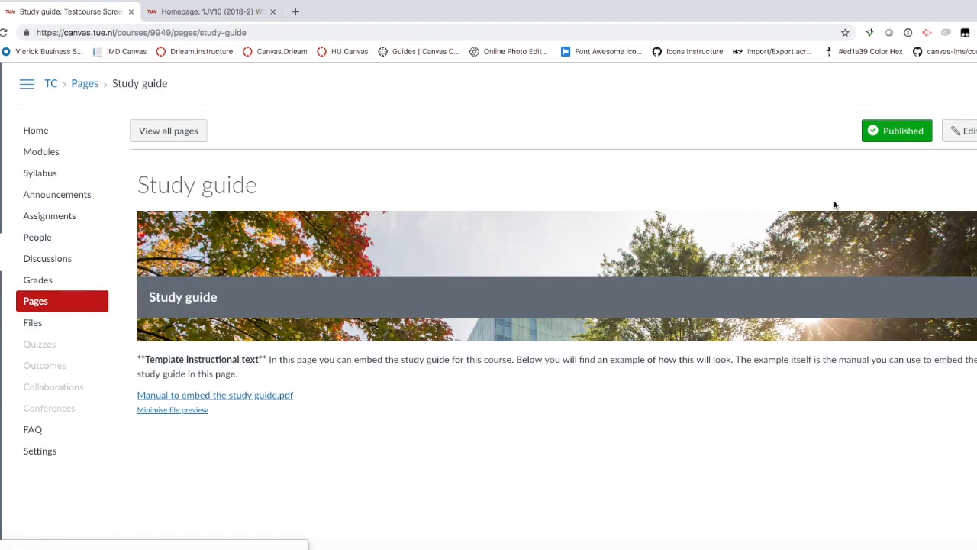
{"action": "left_click", "coordinate": [970, 132]}
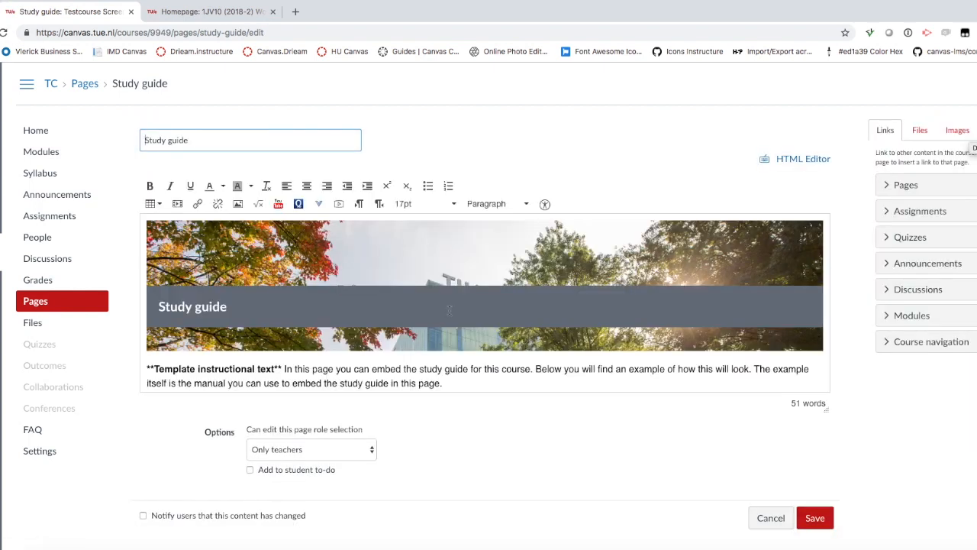
- Replace the study guide's instructional text with "Below, you will find this years study guide, please make sure you read it carefully."
{"action": "scroll", "coordinate": [450, 309], "scroll_direction": "down", "scroll_amount": 1}
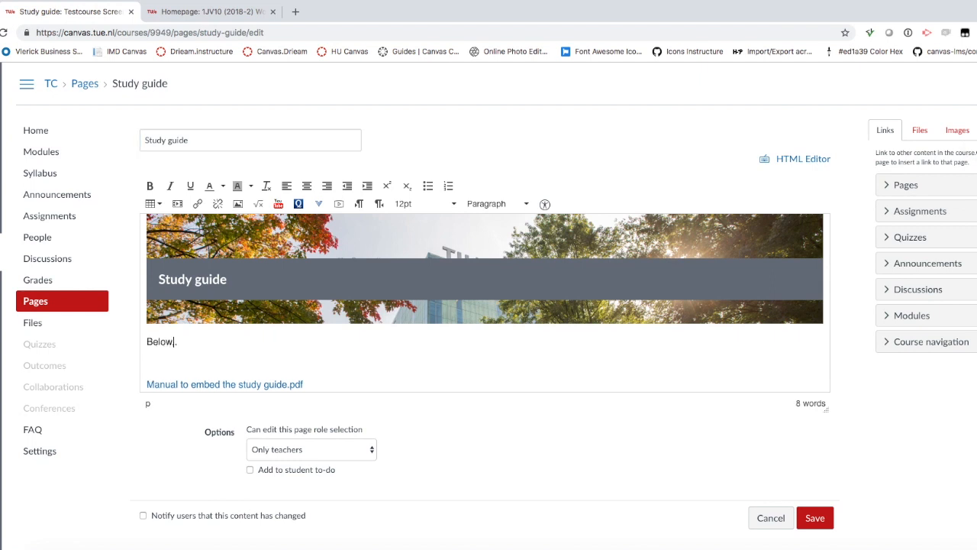
{"action": "type", "text": ", you will find this"}
{"action": "type", "text": "guide, please make sure you read it"}
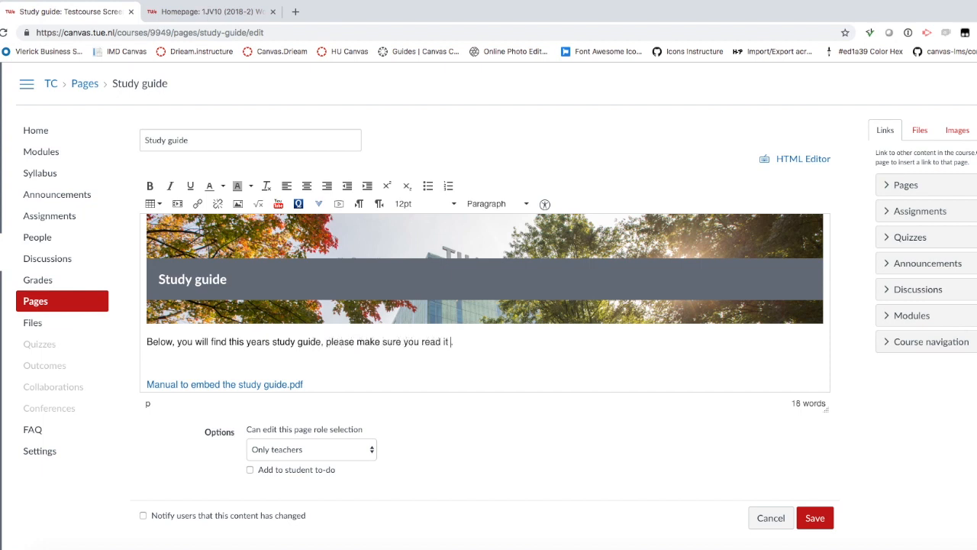
{"action": "type", "text": "y"}
- Insert a link to 1. 1JV10 Study Guide 2018-2019.pdf from the 1. STUDY GUIDE folder below the introductory sentence
{"action": "left_click", "coordinate": [164, 356]}
{"action": "left_click", "coordinate": [919, 132]}
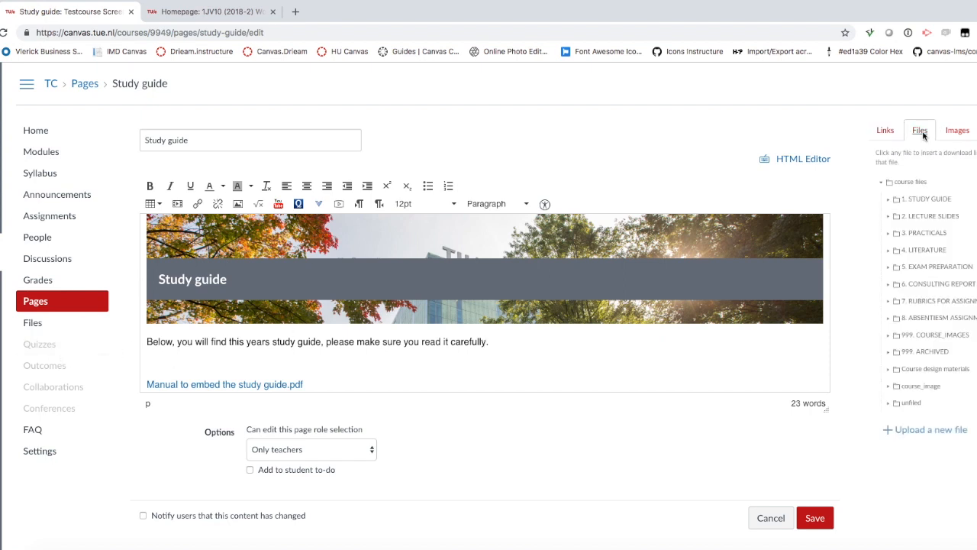
{"action": "left_click", "coordinate": [927, 199]}
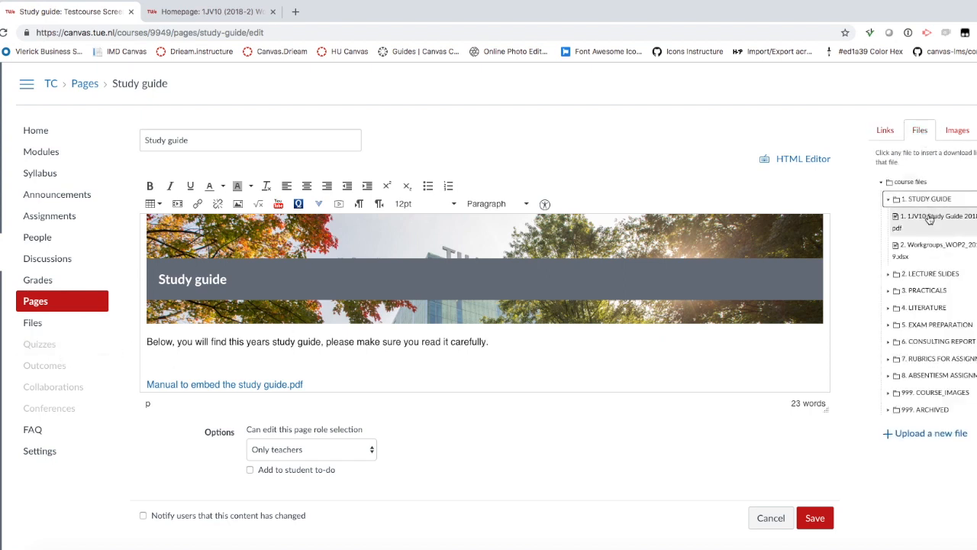
{"action": "left_click", "coordinate": [930, 219]}
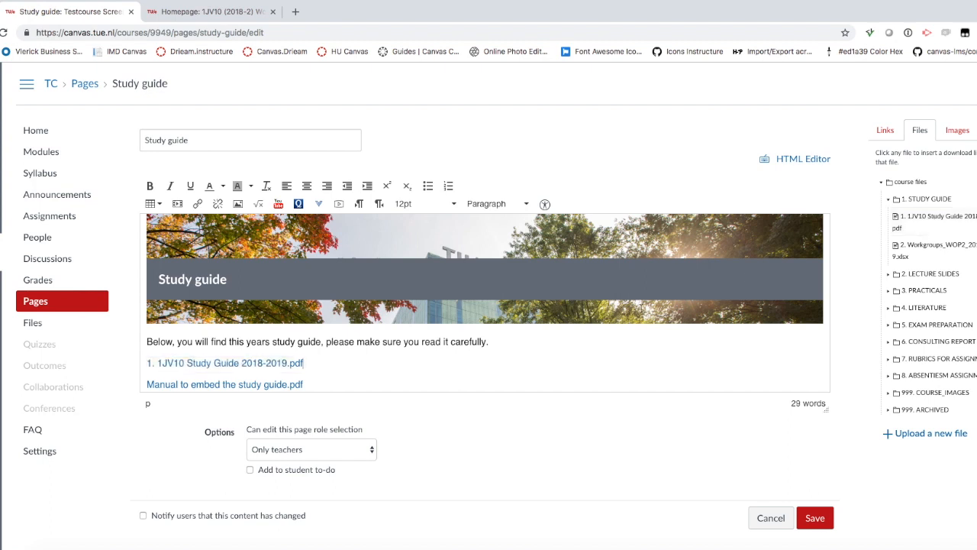
- Shorten the inserted link text to "1JV10 Study Guide 2018-2019" by removing the leading number and the file extension
{"action": "triple_click", "coordinate": [238, 363]}
{"action": "left_click", "coordinate": [157, 363]}
{"action": "key", "text": "BackSpace"}
{"action": "key", "text": "BackSpace"}
{"action": "key", "text": "BackSpace"}
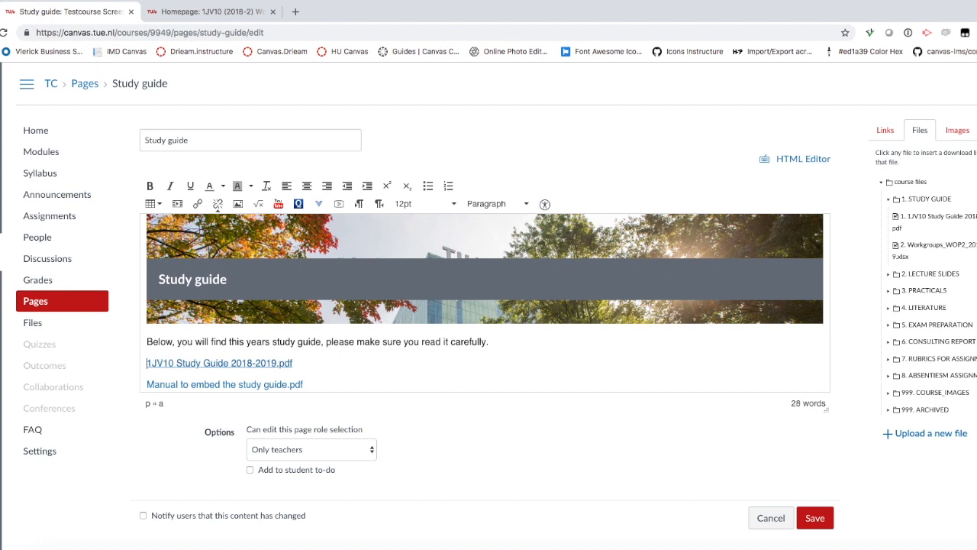
{"action": "left_click", "coordinate": [292, 363]}
- Make the 1JV10 Study Guide 2018-2019 link open its inline preview automatically
{"action": "triple_click", "coordinate": [235, 363]}
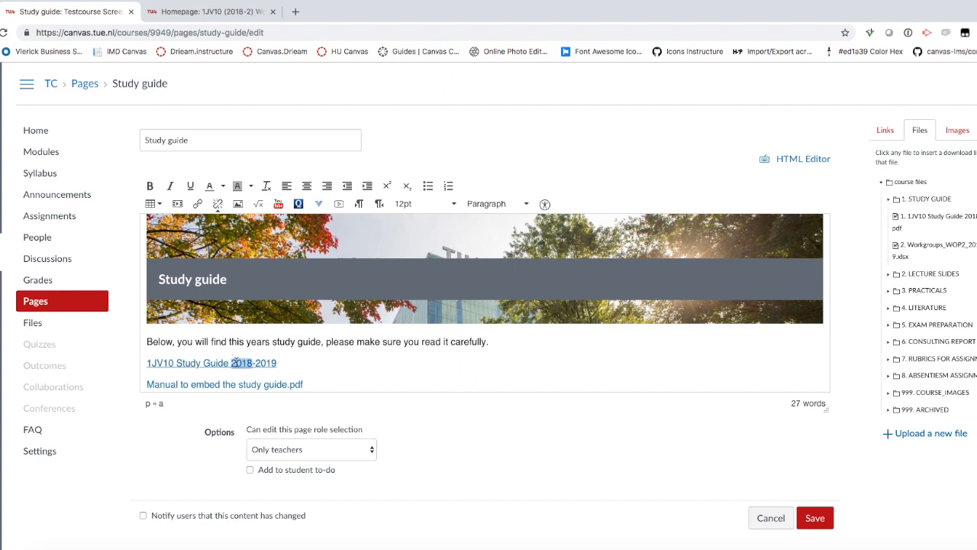
{"action": "left_click", "coordinate": [197, 204]}
{"action": "left_click", "coordinate": [373, 379]}
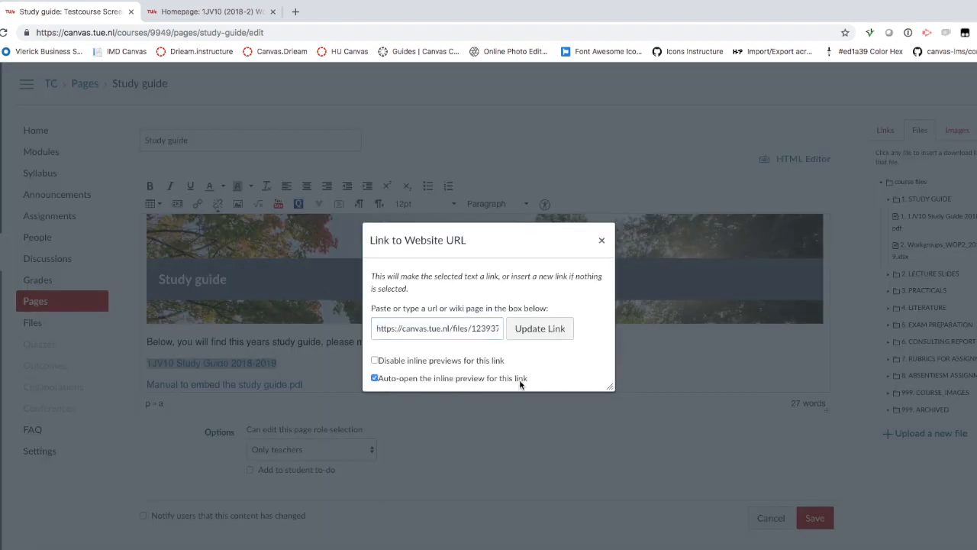
{"action": "left_click", "coordinate": [538, 335]}
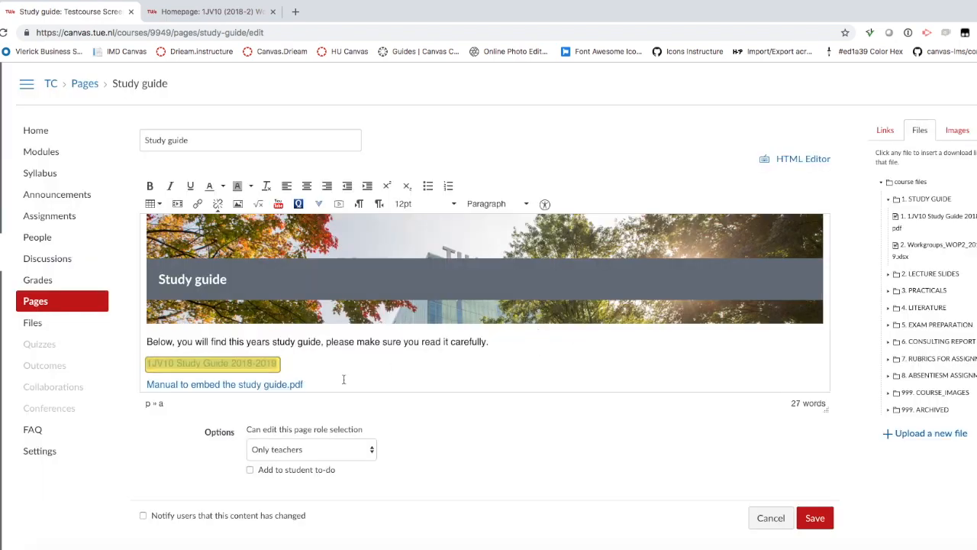
- Delete the link to the study guide embedding manual, save the page and check the embedded preview
{"action": "scroll", "coordinate": [227, 389], "scroll_direction": "down", "scroll_amount": 1}
{"action": "left_click_drag", "start_coordinate": [227, 389], "coordinate": [153, 378]}
{"action": "key", "text": "BackSpace"}
{"action": "key", "text": "BackSpace"}
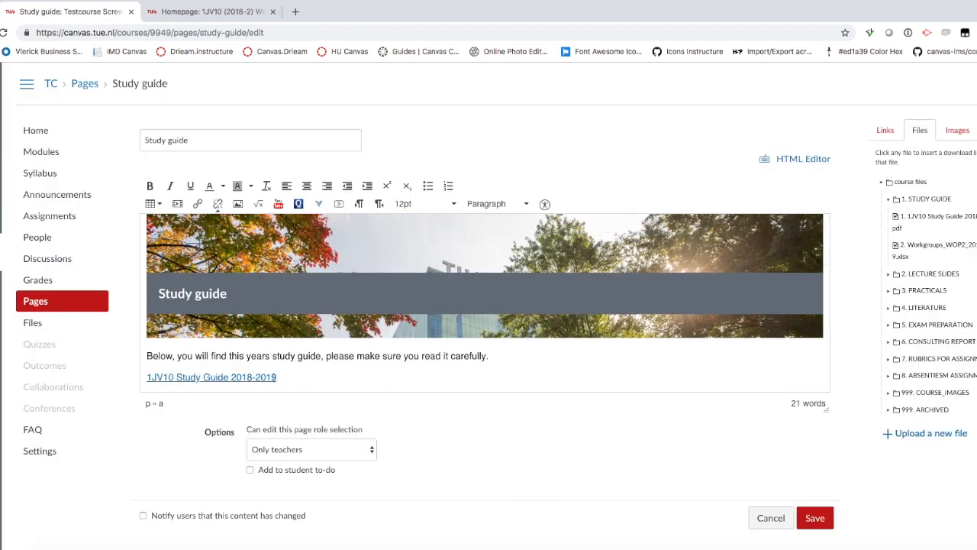
{"action": "left_click", "coordinate": [809, 518]}
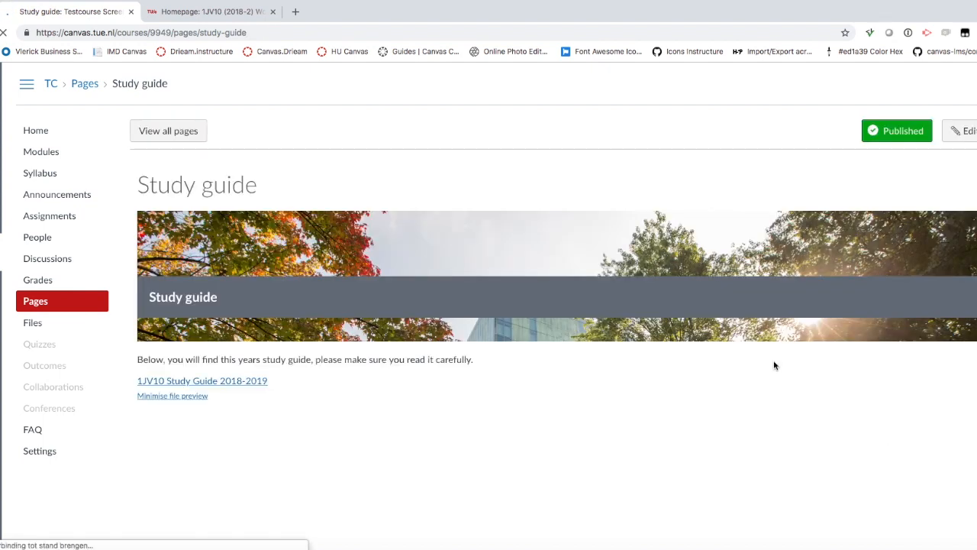
{"action": "scroll", "coordinate": [773, 364], "scroll_direction": "down", "scroll_amount": 3}
{"action": "scroll", "coordinate": [773, 364], "scroll_direction": "down", "scroll_amount": 2}
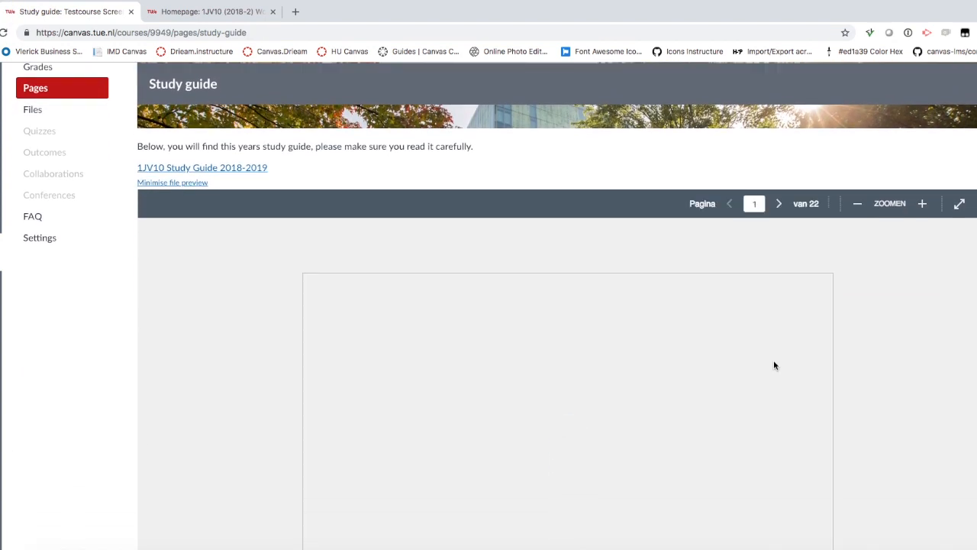
{"action": "scroll", "coordinate": [773, 365], "scroll_direction": "up", "scroll_amount": 5}
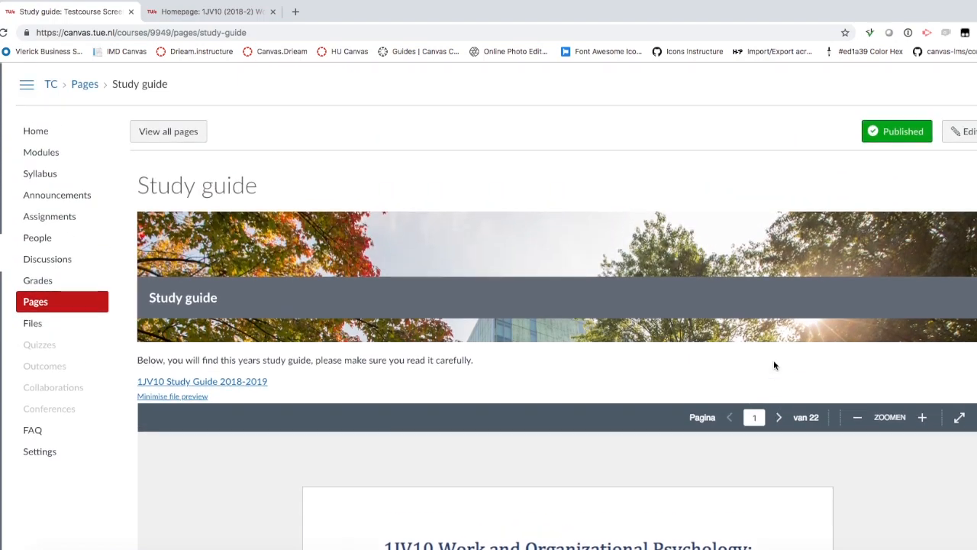
- Open the course's Modules overview and duplicate the Module overview page in Module X
{"action": "left_click", "coordinate": [49, 138]}
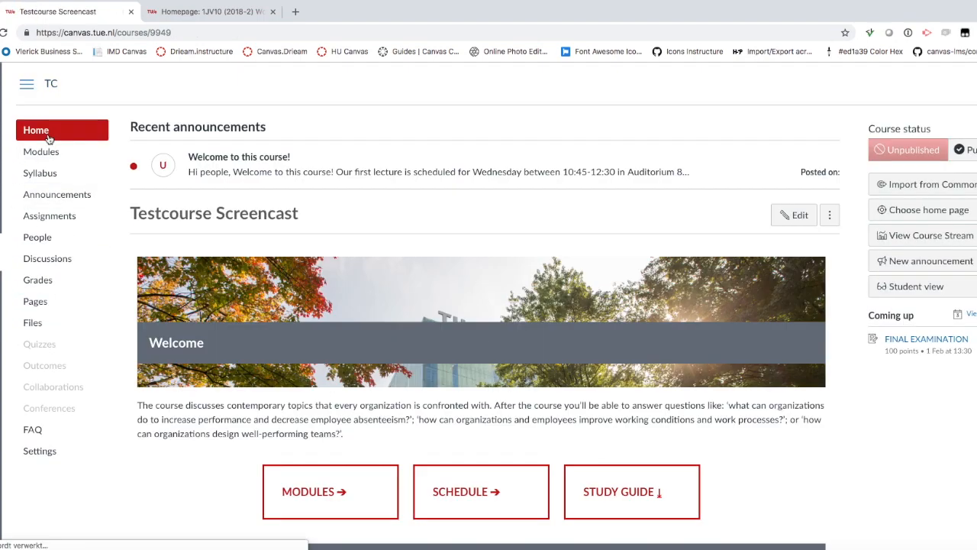
{"action": "left_click", "coordinate": [52, 156]}
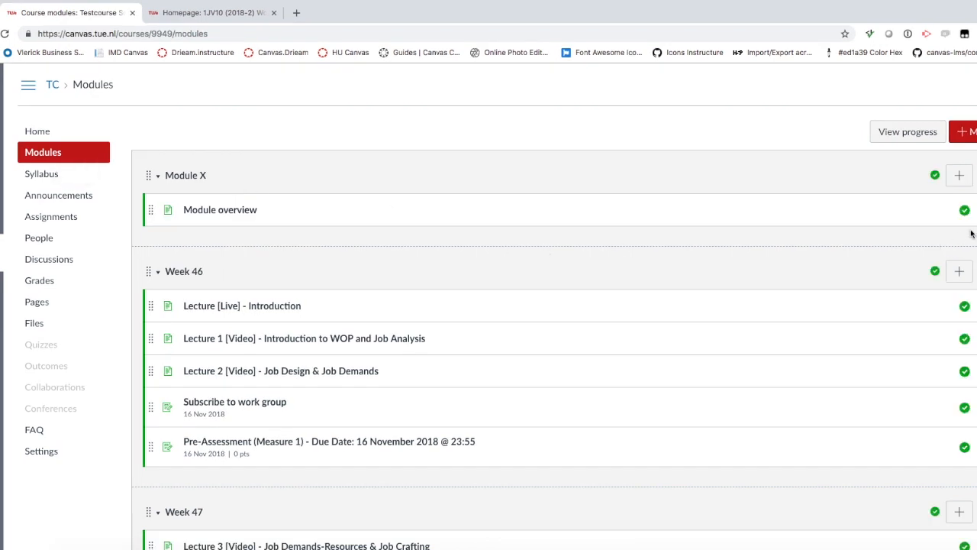
{"action": "left_click", "coordinate": [976, 210]}
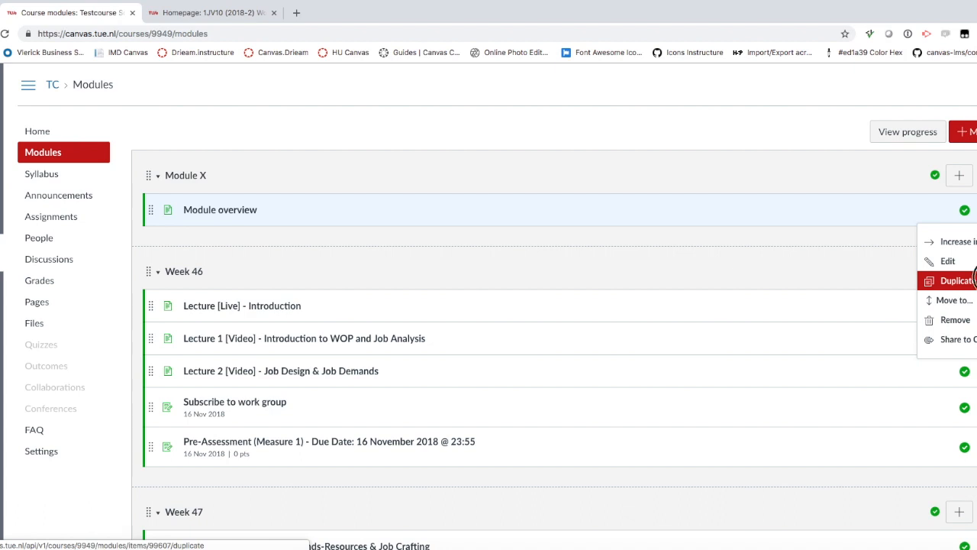
{"action": "left_click", "coordinate": [957, 280]}
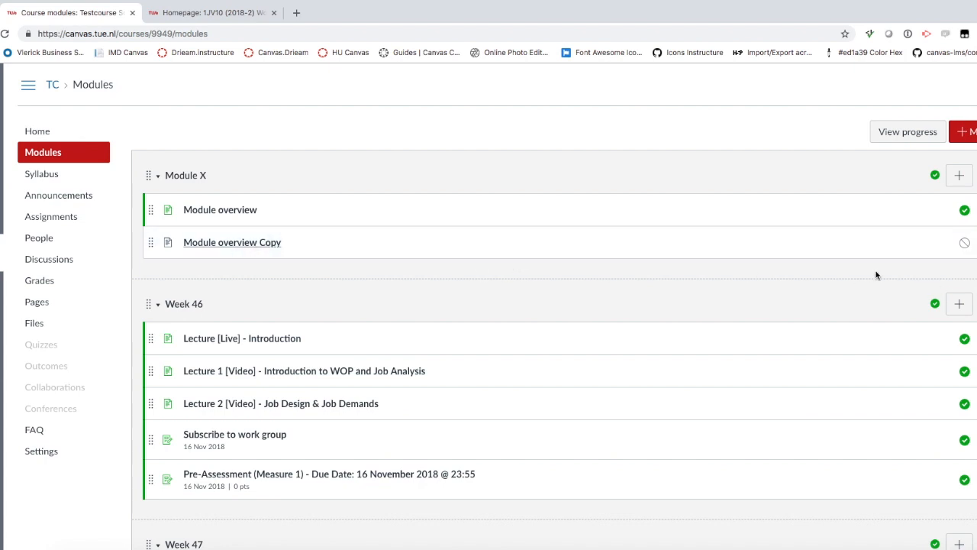
- Rename the Module overview copy to "Overview week 46" and move it to the start of the Week 46 module
{"action": "left_click", "coordinate": [973, 242]}
{"action": "left_click", "coordinate": [947, 293]}
{"action": "left_click_drag", "start_coordinate": [528, 295], "coordinate": [432, 299]}
{"action": "type", "text": "Overview week 46"}
{"action": "key", "text": "Return"}
{"action": "left_click_drag", "start_coordinate": [150, 242], "coordinate": [145, 301]}
- Open the Overview week 46 page for editing and change its banner heading to "Week 46"
{"action": "left_click", "coordinate": [227, 307]}
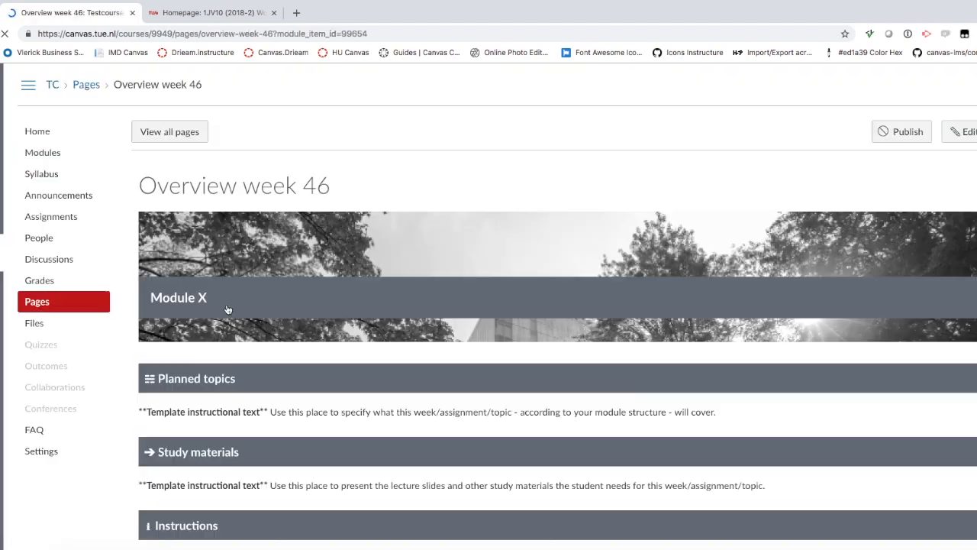
{"action": "left_click", "coordinate": [957, 142]}
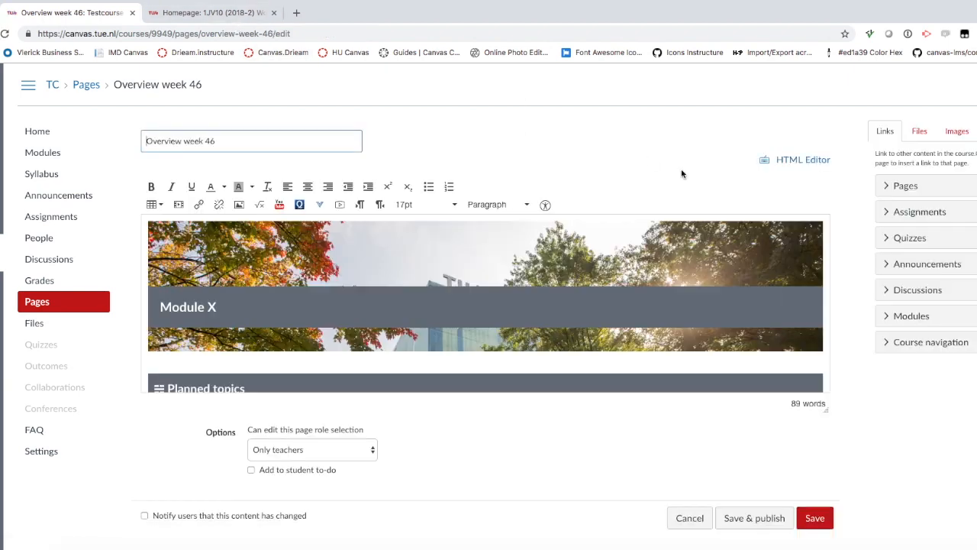
{"action": "double_click", "coordinate": [183, 307]}
{"action": "type", "text": "Week 46"}
{"action": "key", "text": "Delete"}
{"action": "key", "text": "Delete"}
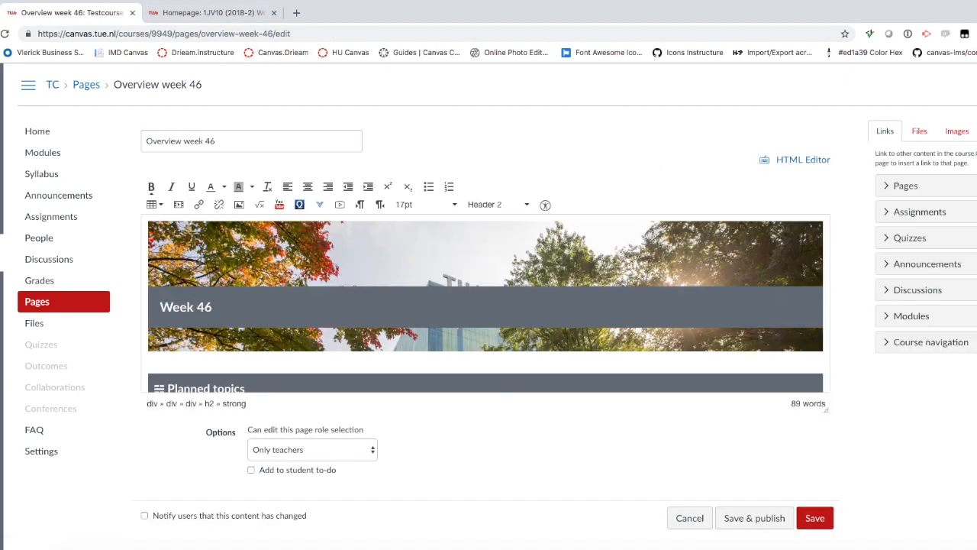
- Replace the Planned topics text with "This week, the topics for this course are:" and bullets "Burn-out, stress and other work related health issues" and "Culture at work"
{"action": "scroll", "coordinate": [190, 252], "scroll_direction": "down", "scroll_amount": 2}
{"action": "left_click_drag", "start_coordinate": [149, 319], "coordinate": [731, 321]}
{"action": "key", "text": "BackSpace"}
{"action": "type", "text": "This week, the topics for this course are:"}
{"action": "key", "text": "Return"}
{"action": "left_click", "coordinate": [429, 187]}
{"action": "type", "text": "Burn-out, stress and other work related health issues"}
{"action": "key", "text": "Return"}
{"action": "type", "text": "Culture at work"}
- Replace the Study materials instructional text with "The lecture will be guided by a presentation:"
{"action": "scroll", "coordinate": [383, 342], "scroll_direction": "down", "scroll_amount": 3}
{"action": "left_click_drag", "start_coordinate": [149, 328], "coordinate": [687, 328]}
{"action": "type", "text": "The lecture will be guided by a presentat"}
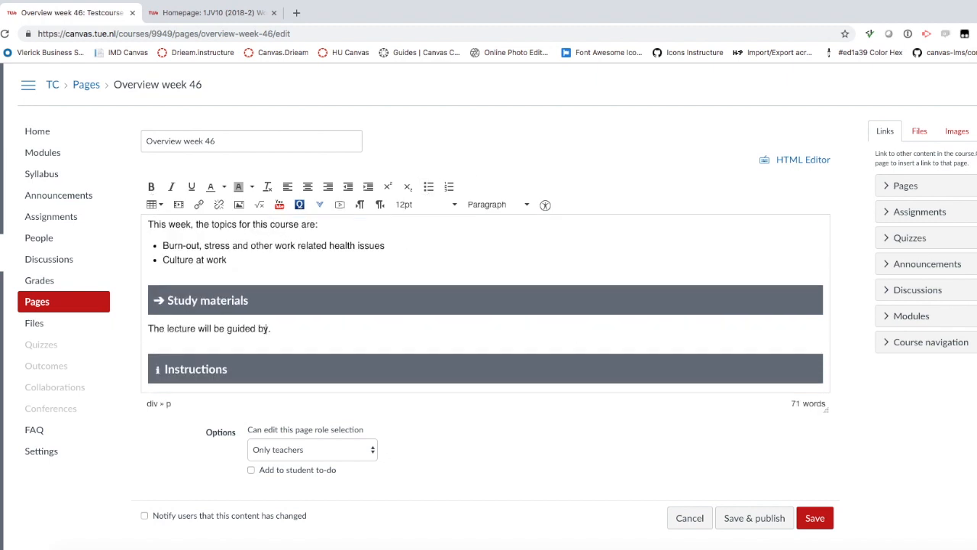
{"action": "type", "text": "ion:"}
- Insert a link to 1JV10 Lecture 1a&b.ppt from the 2. LECTURE SLIDES folder after the lecture presentation text
{"action": "left_click", "coordinate": [928, 136]}
{"action": "left_click", "coordinate": [933, 219]}
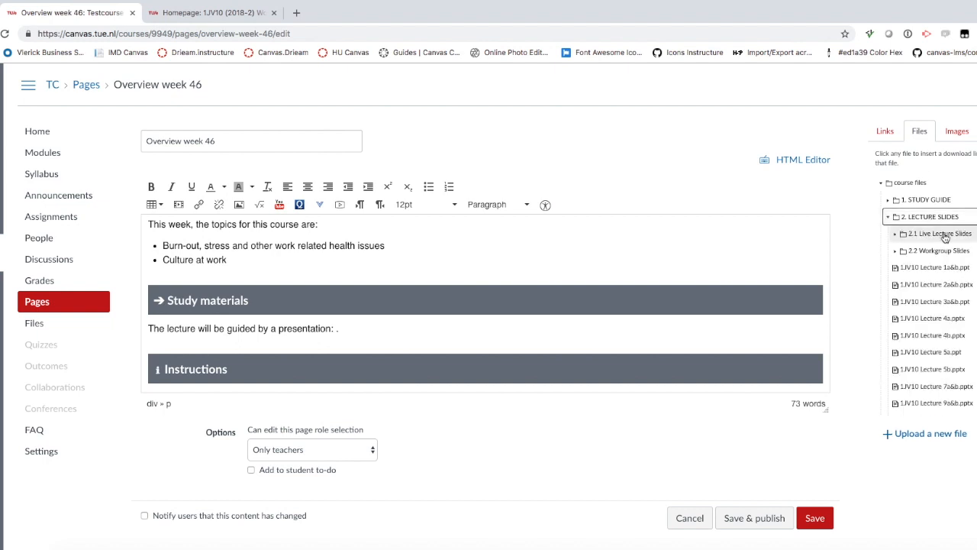
{"action": "left_click", "coordinate": [942, 233]}
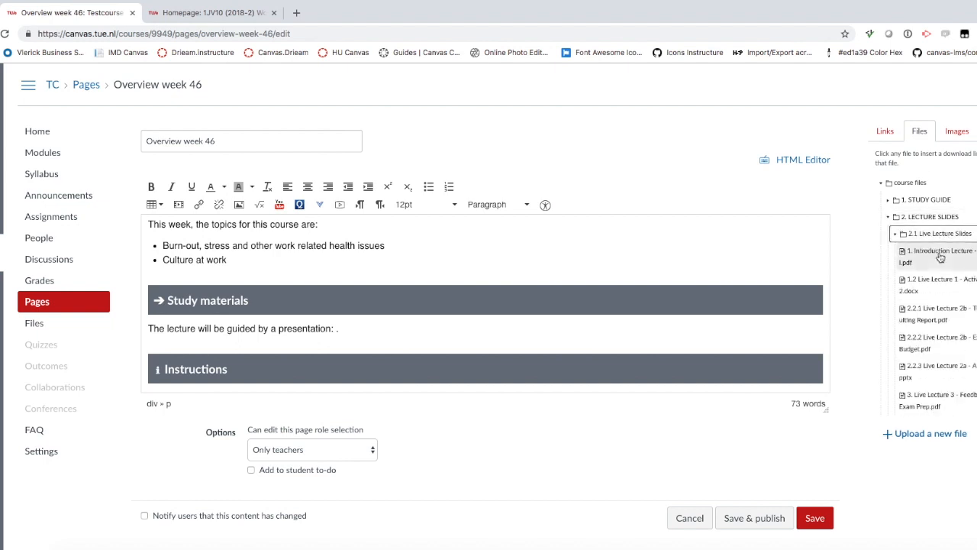
{"action": "scroll", "coordinate": [944, 365], "scroll_direction": "down", "scroll_amount": 1}
{"action": "left_click", "coordinate": [943, 364]}
- Shorten the lecture slides link text to "1JV10 Lecture 1"
{"action": "left_click", "coordinate": [406, 329]}
{"action": "key", "text": "Delete"}
{"action": "key", "text": "Delete"}
{"action": "key", "text": "Delete"}
{"action": "key", "text": "Delete"}
{"action": "key", "text": "Delete"}
{"action": "key", "text": "Delete"}
{"action": "key", "text": "Delete"}
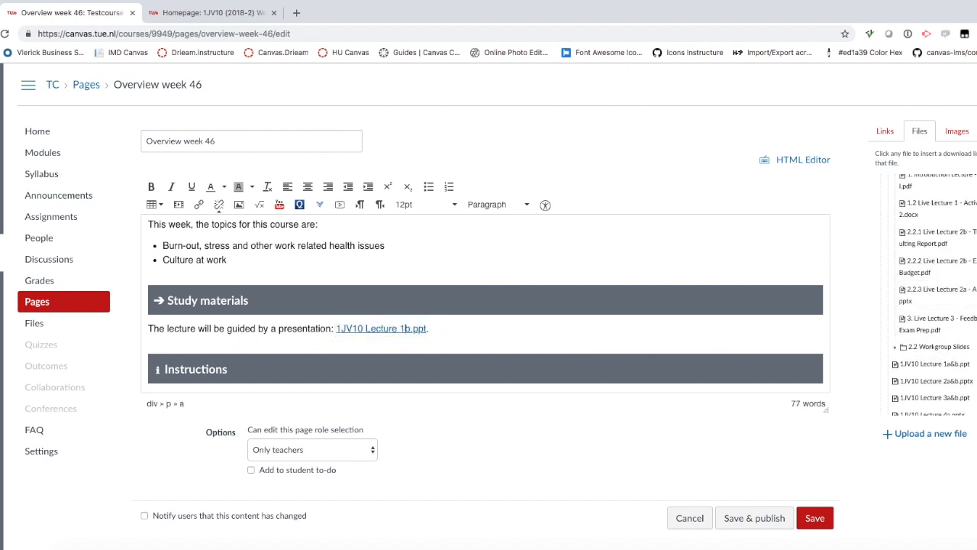
- Add the line "Also, for the work group meeting, a short presentation will tell you how to get started: explanation group work." under Study materials
{"action": "key", "text": "End"}
{"action": "key", "text": "Return"}
{"action": "type", "text": "Also, fo"}
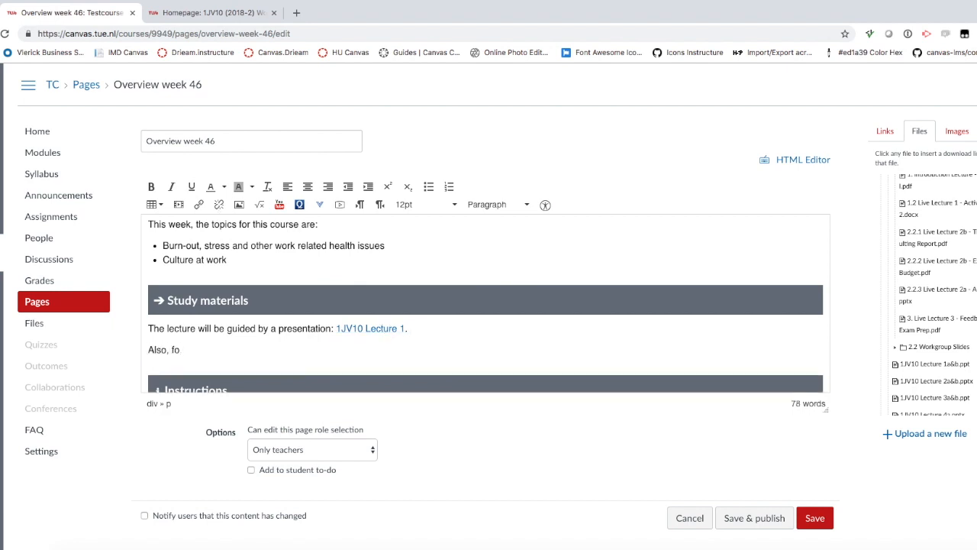
{"action": "type", "text": "r the work group meeting, a short presentation wil"}
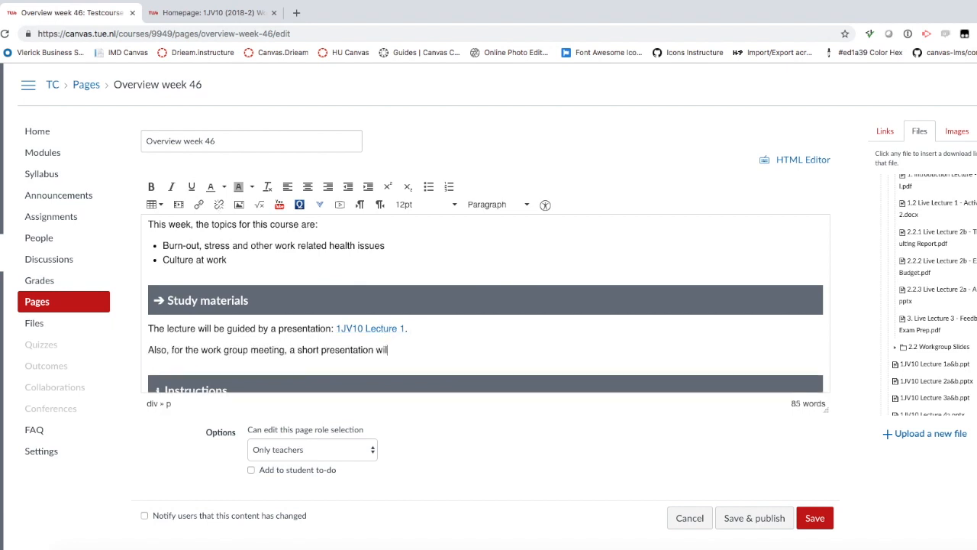
{"action": "type", "text": "l tell you how to get started"}
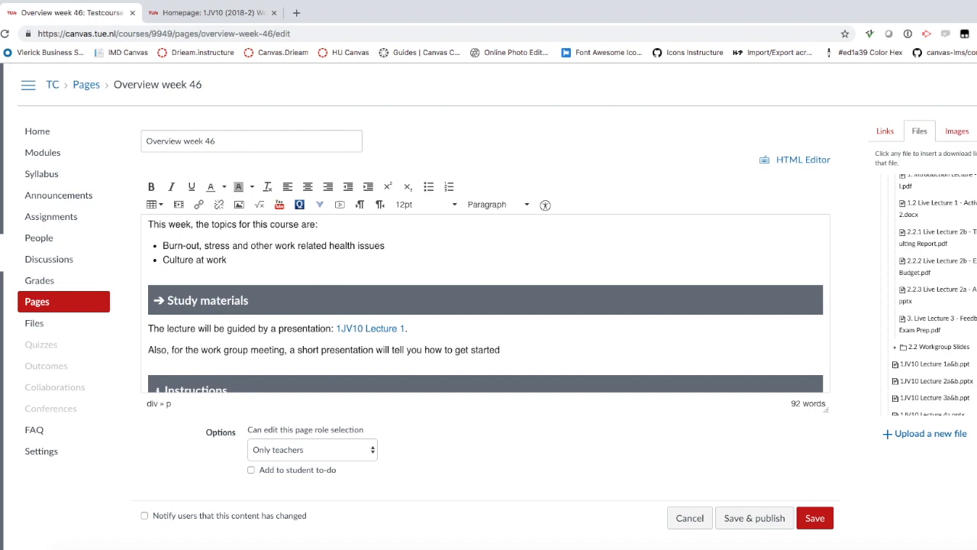
{"action": "type", "text": ": explanation group work."}
- Link the text "explanation group work" to the 1.2 Live Lecture 1 document from the 2.1 Live Lecture Slides folder
{"action": "left_click_drag", "start_coordinate": [506, 350], "coordinate": [602, 350]}
{"action": "scroll", "coordinate": [935, 252], "scroll_direction": "up", "scroll_amount": 2}
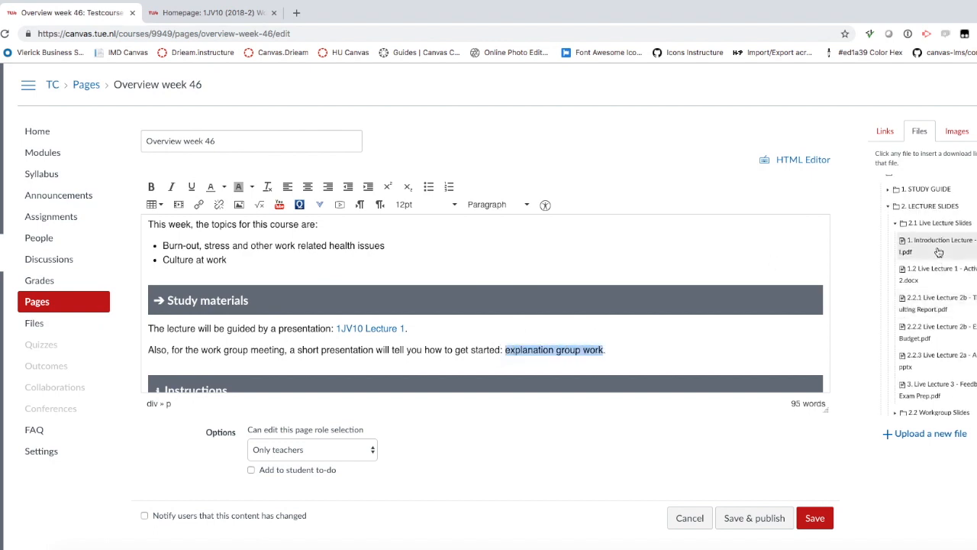
{"action": "left_click", "coordinate": [943, 271]}
- Replace the Instructions placeholder text with "Prepare yourself for this lecture by reading chapter 1 to 3 from the course main book."
{"action": "scroll", "coordinate": [641, 349], "scroll_direction": "down", "scroll_amount": 3}
{"action": "left_click_drag", "start_coordinate": [374, 377], "coordinate": [148, 361]}
{"action": "key", "text": "BackSpace"}
{"action": "type", "text": "Prepare yourself for this lecture by reading chapter 1 to 3"}
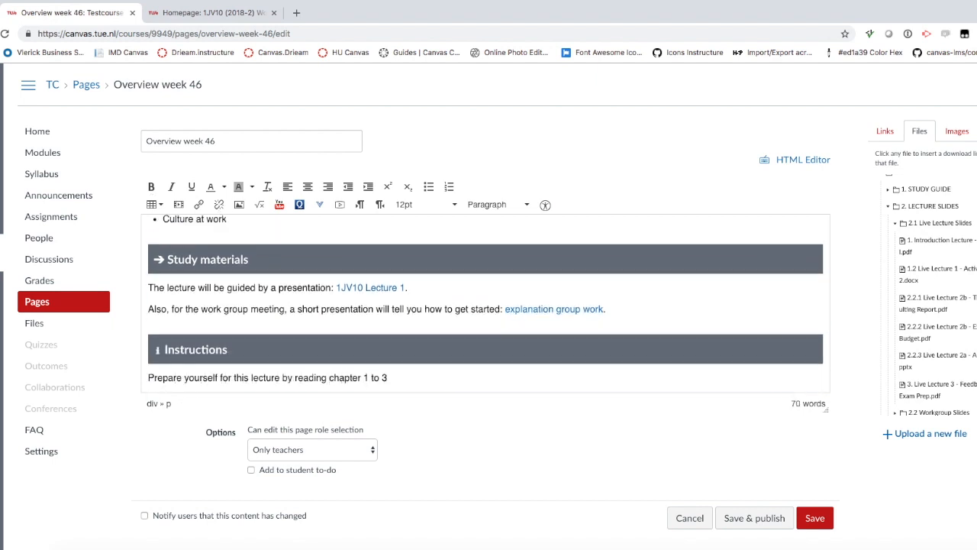
{"action": "type", "text": " from the course main book"}
- Add an Instructions paragraph asking students to describe an uncomfortable working situation in 10 sentences, bring it to the group meeting and deliver it "here"
{"action": "key", "text": "Return"}
{"action": "type", "text": "Please think of a situation in which yo"}
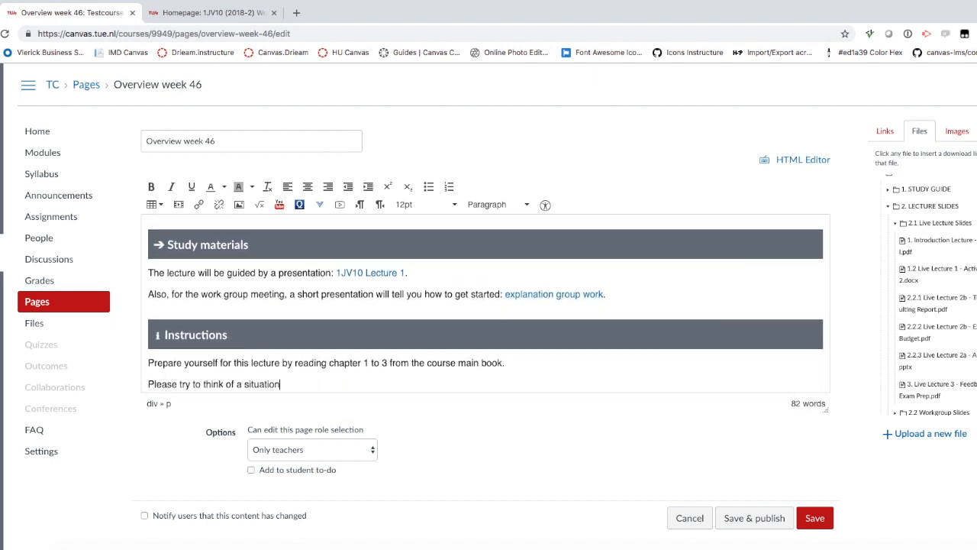
{"action": "type", "text": "u did not feel comfortable in a working situation, like in a side job, or maybe when doing group work. Write "}
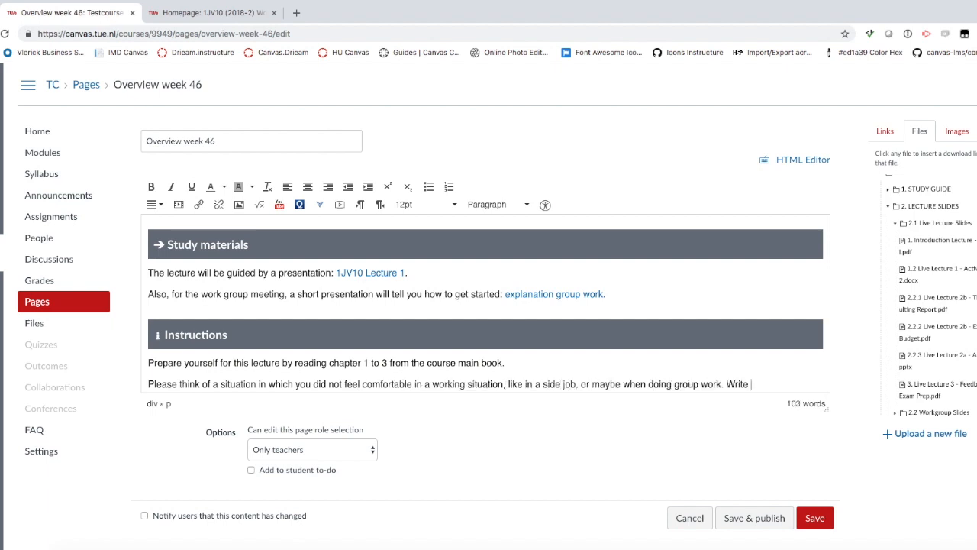
{"action": "type", "text": "this down in 10 sentences and bring this to the group meeting. Also, please deliver this short description here."}
- Link the word "here" at the end of the Instructions paragraph to Assignment 1
{"action": "double_click", "coordinate": [529, 377]}
{"action": "left_click", "coordinate": [884, 130]}
{"action": "left_click", "coordinate": [919, 212]}
{"action": "left_click", "coordinate": [915, 238]}
- Extend the Instructions heading to "Instructions & preparation", save the Overview week 46 page and review it
{"action": "left_click", "coordinate": [232, 314]}
{"action": "type", "text": "& preparation"}
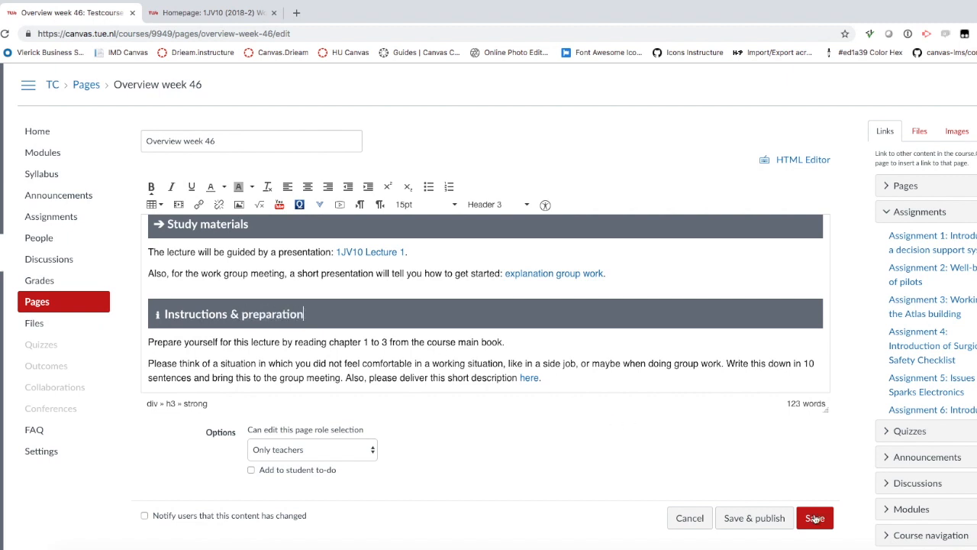
{"action": "left_click", "coordinate": [815, 518]}
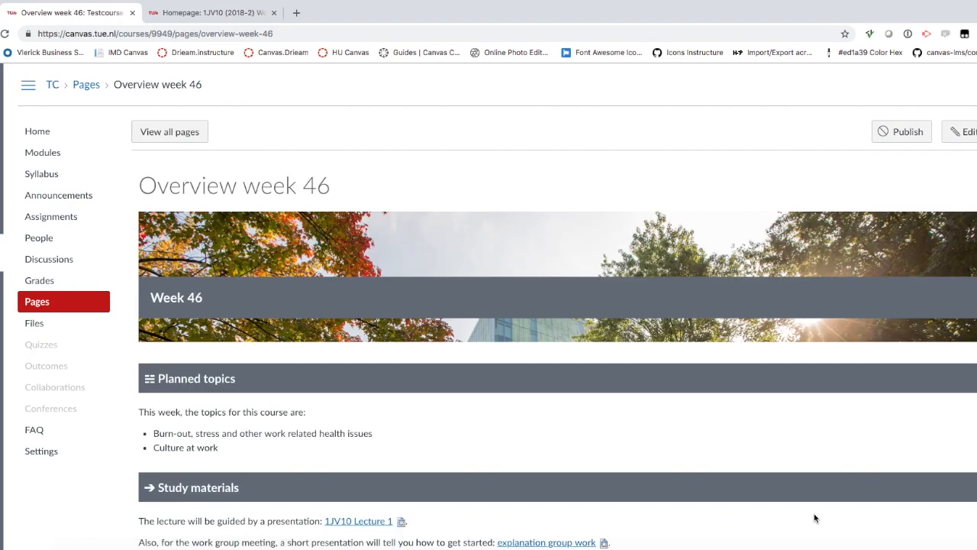
{"action": "scroll", "coordinate": [565, 369], "scroll_direction": "down", "scroll_amount": 3}
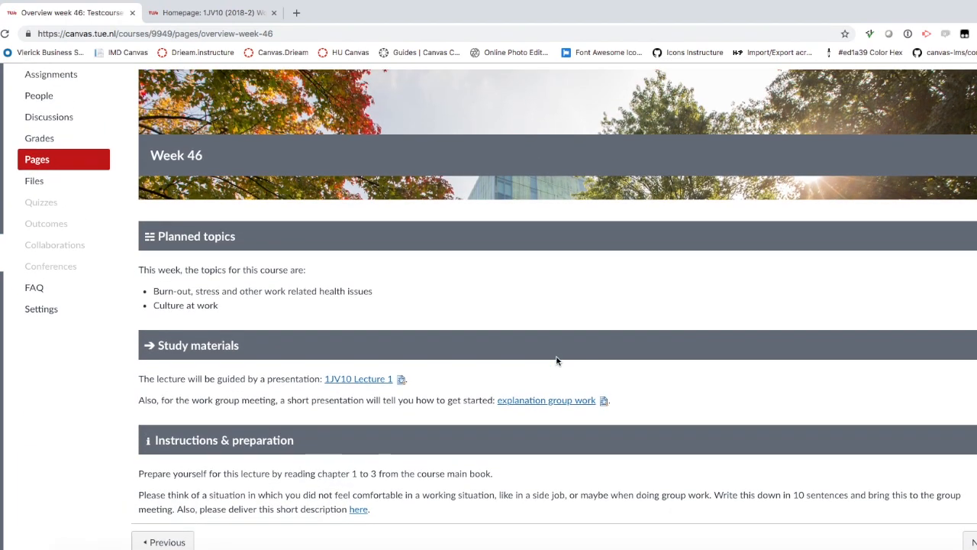
{"action": "scroll", "coordinate": [265, 423], "scroll_direction": "up", "scroll_amount": 3}
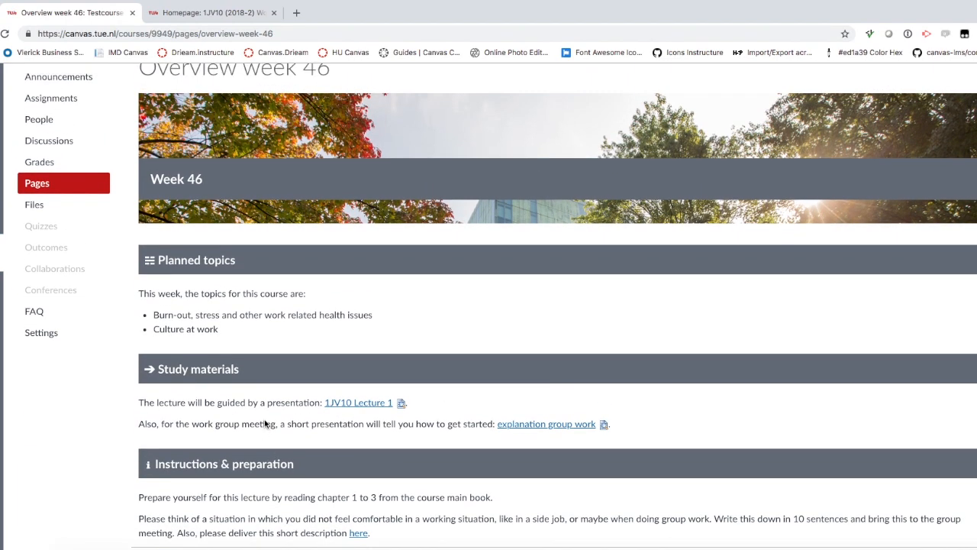